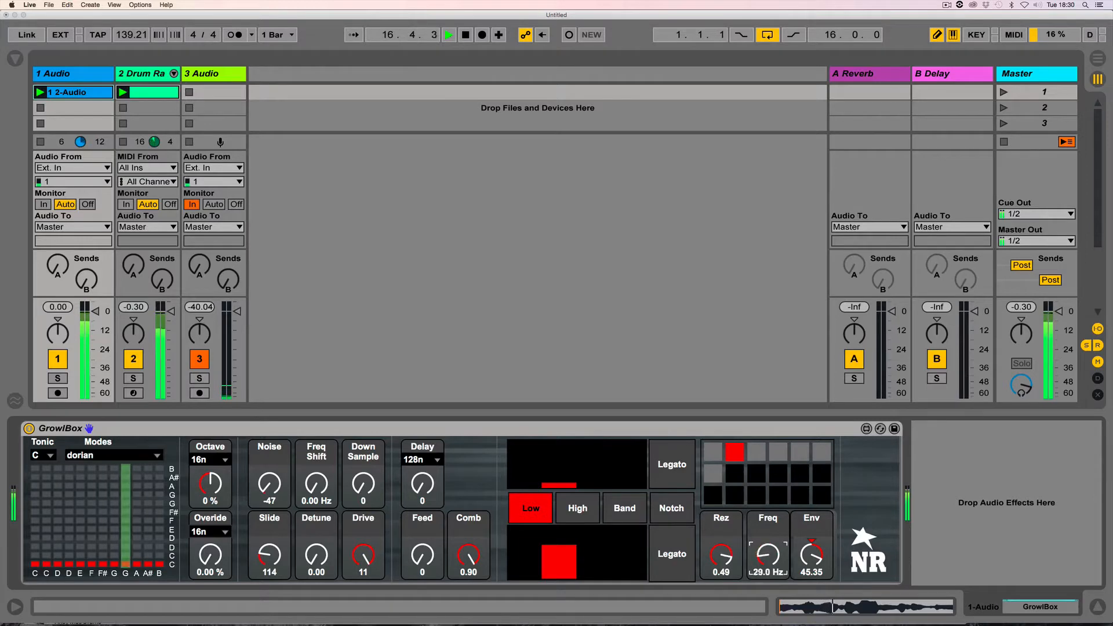
Lower the bar in GrowlBox's lower black slider, raise the upper one, and set Freq to 868 Hz and Env to 21.73.
drag(558, 553, 551, 572)
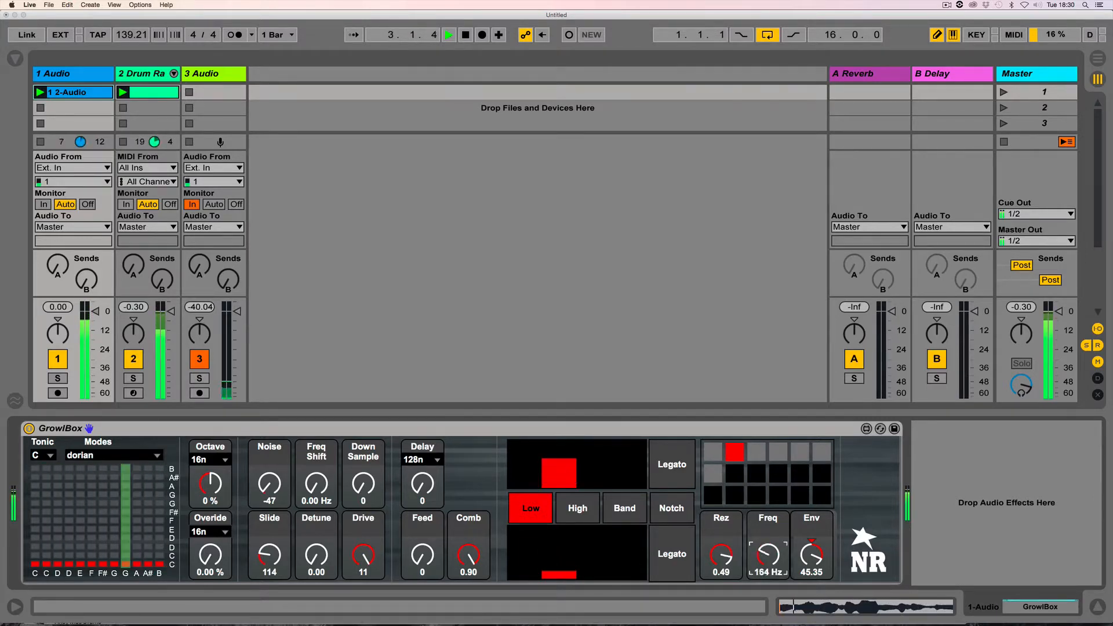
drag(811, 555, 768, 559)
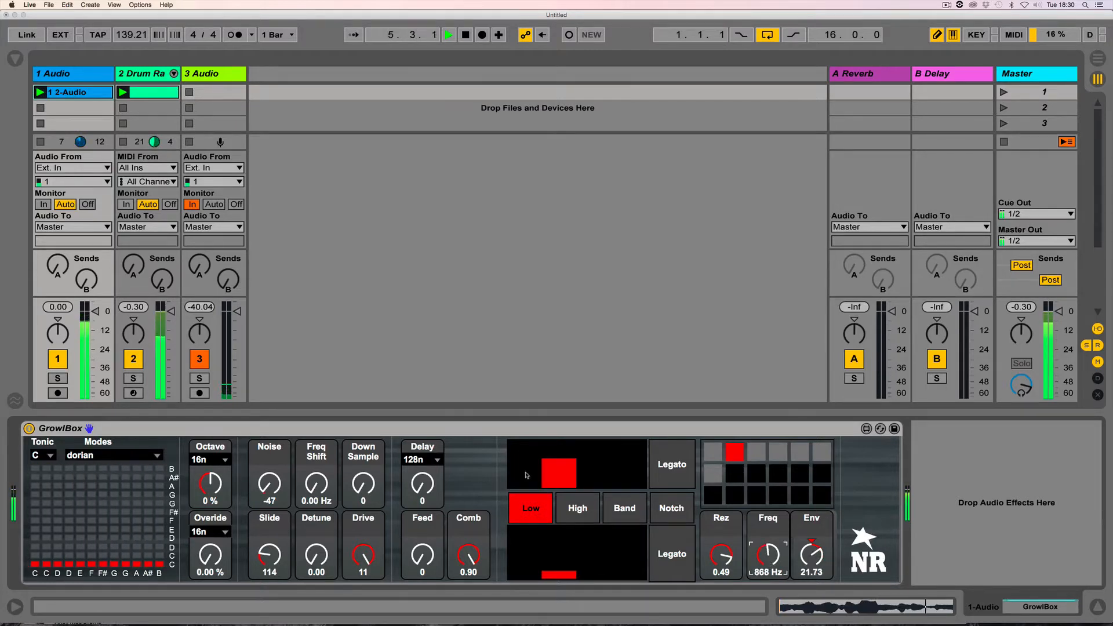
click(370, 302)
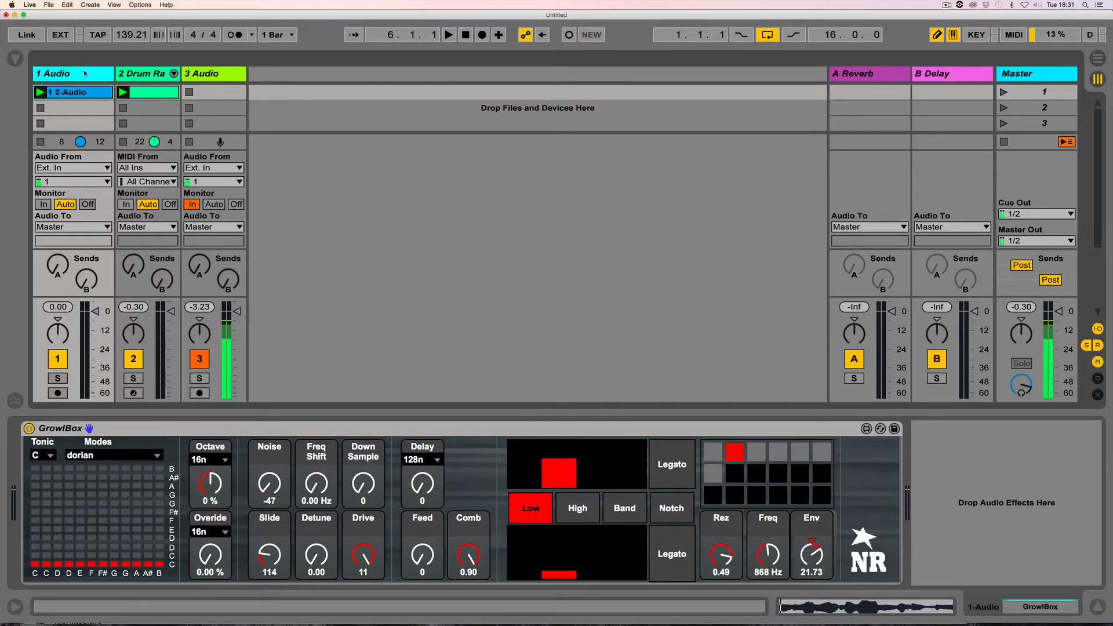
Bypass GrowlBox to hear the dry loop, switch the device back on to compare, and stop playback.
click(28, 429)
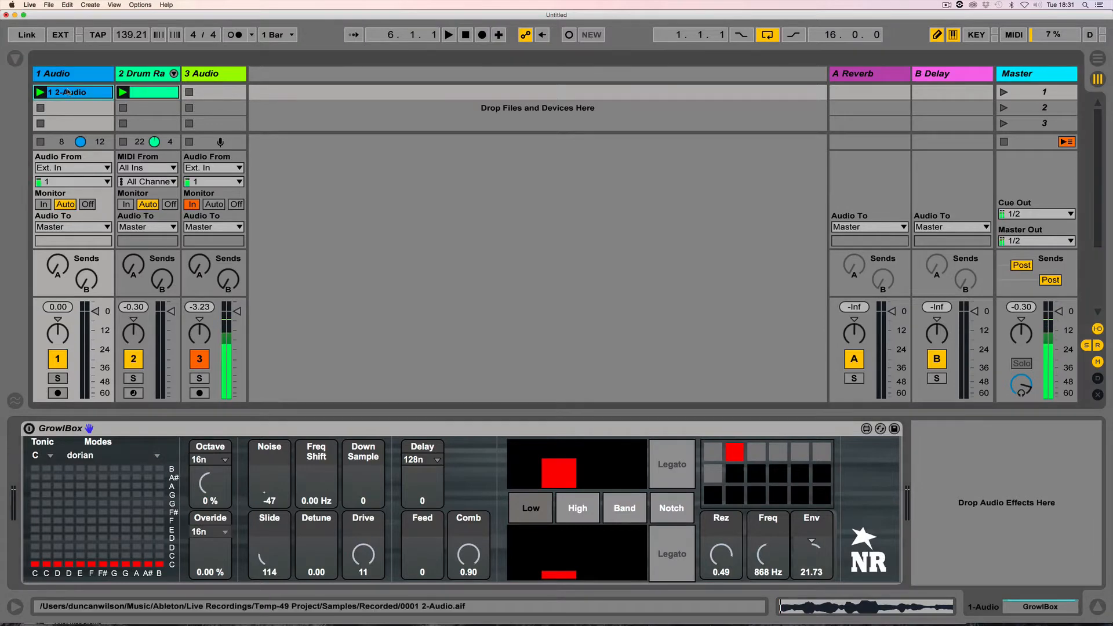
key(space)
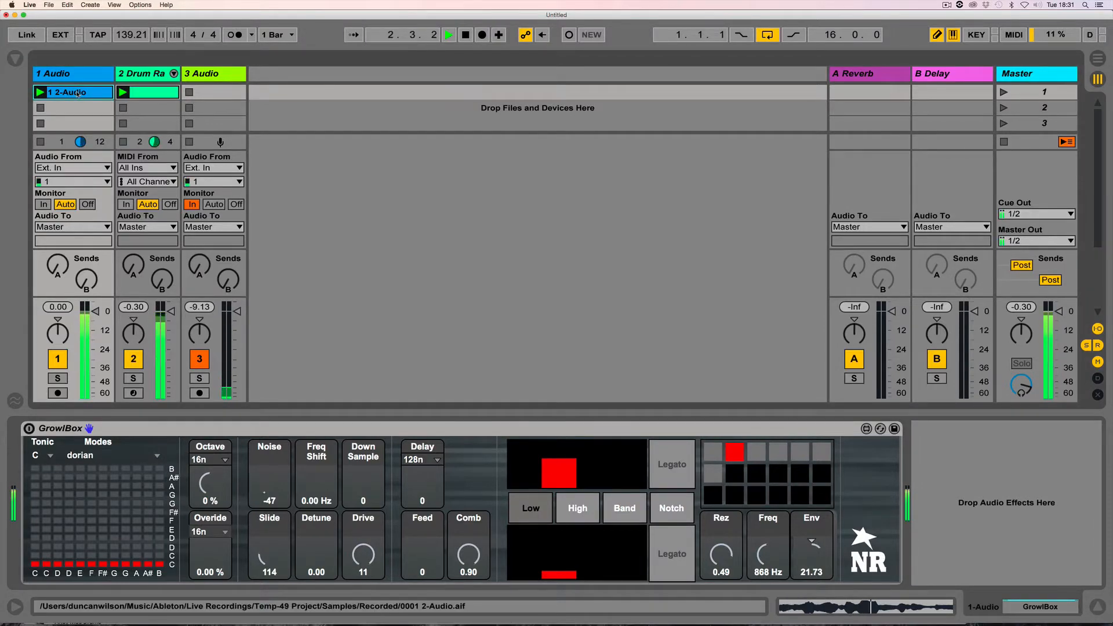
key(space)
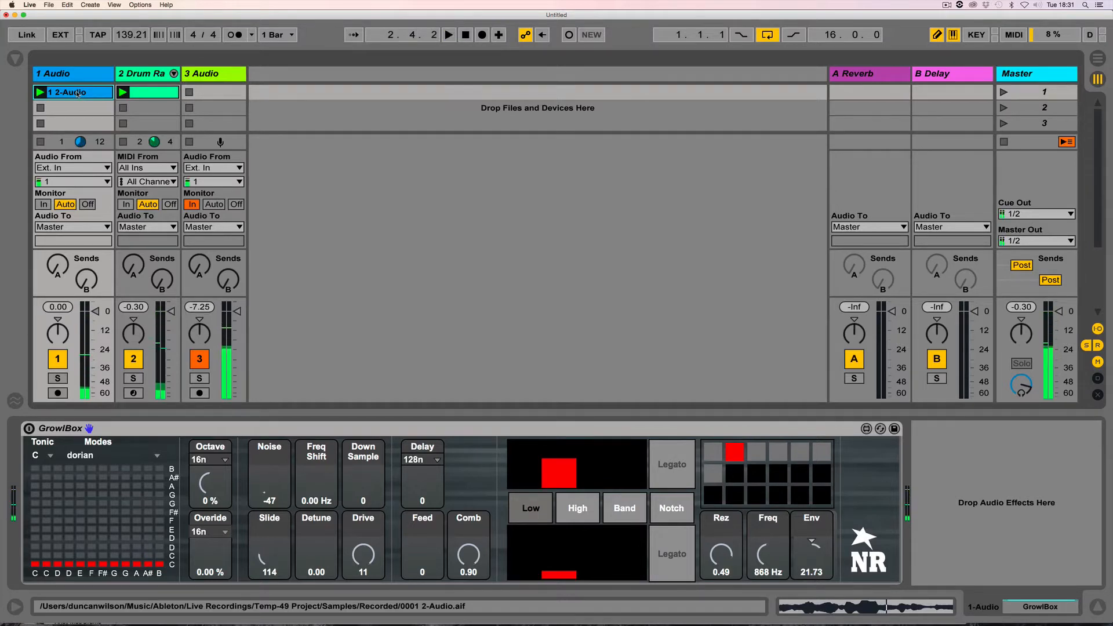
key(space)
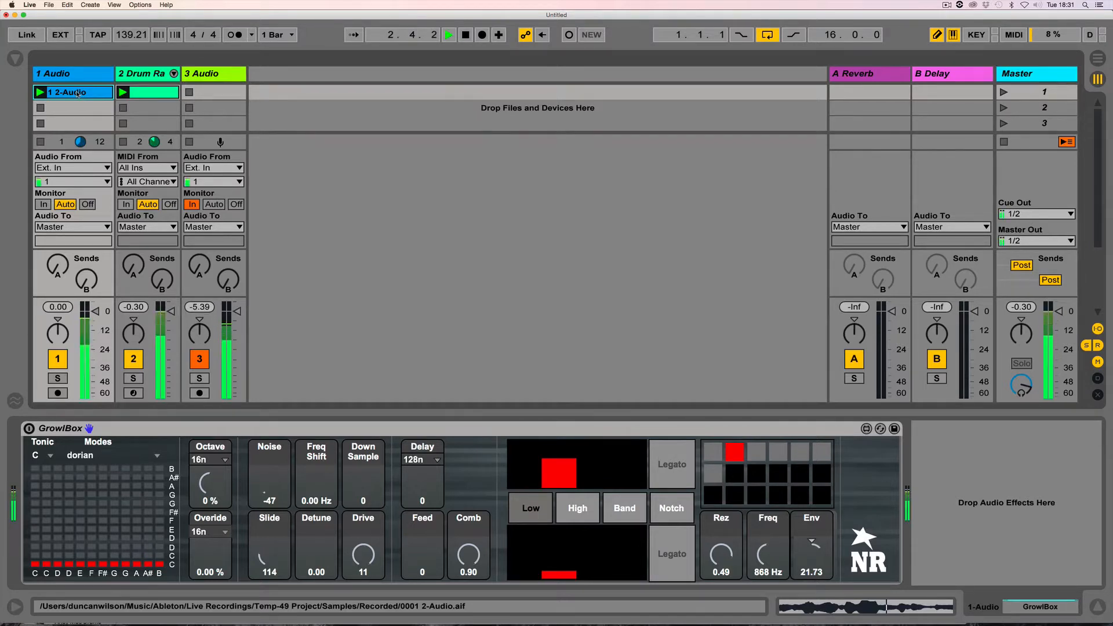
click(28, 428)
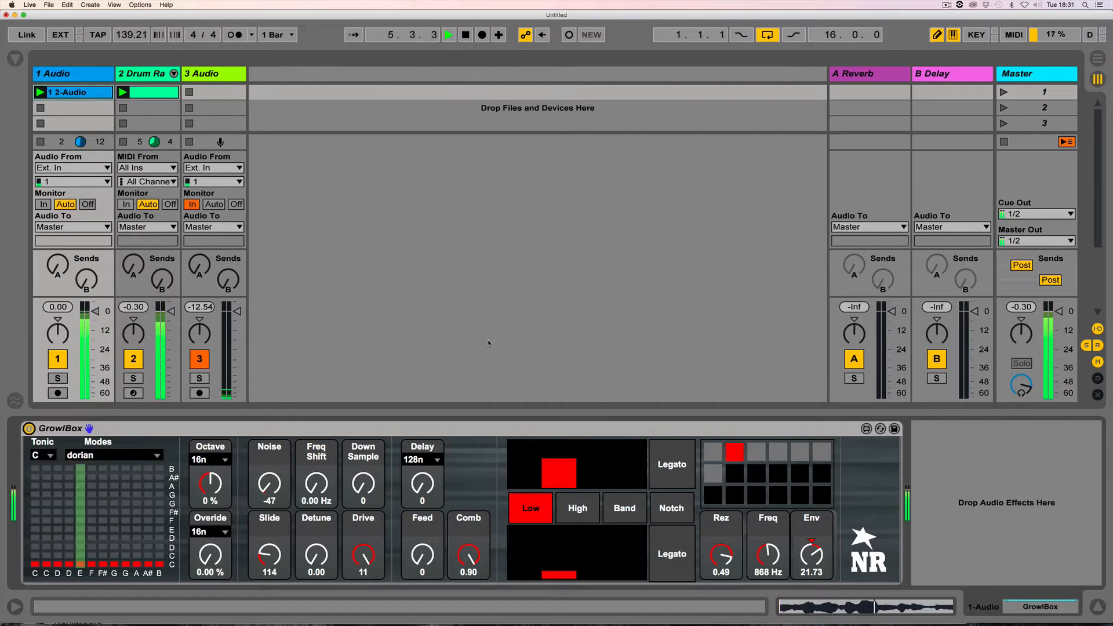
key(space)
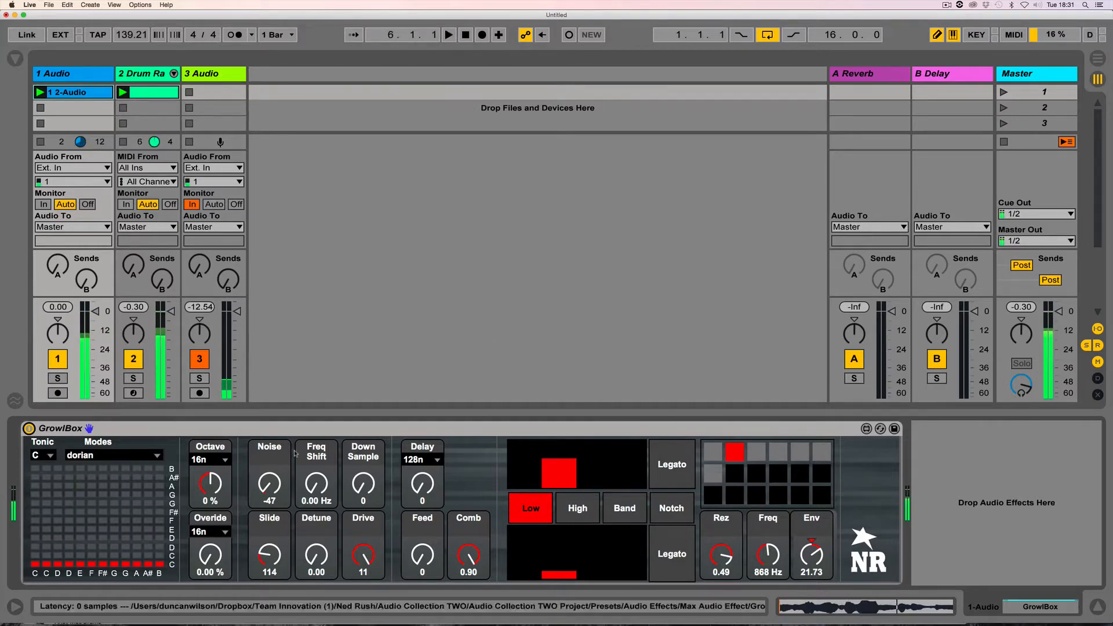
Check the tonic options, reload the dorian mode, and flatten the note grid onto the lowest C row.
click(48, 456)
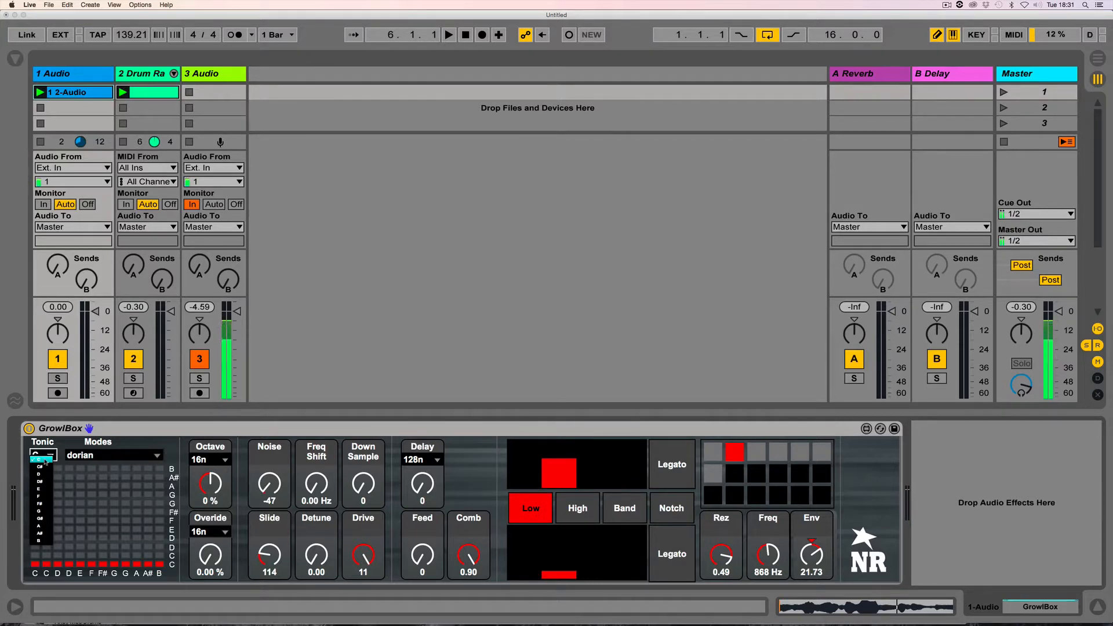
click(46, 443)
click(96, 456)
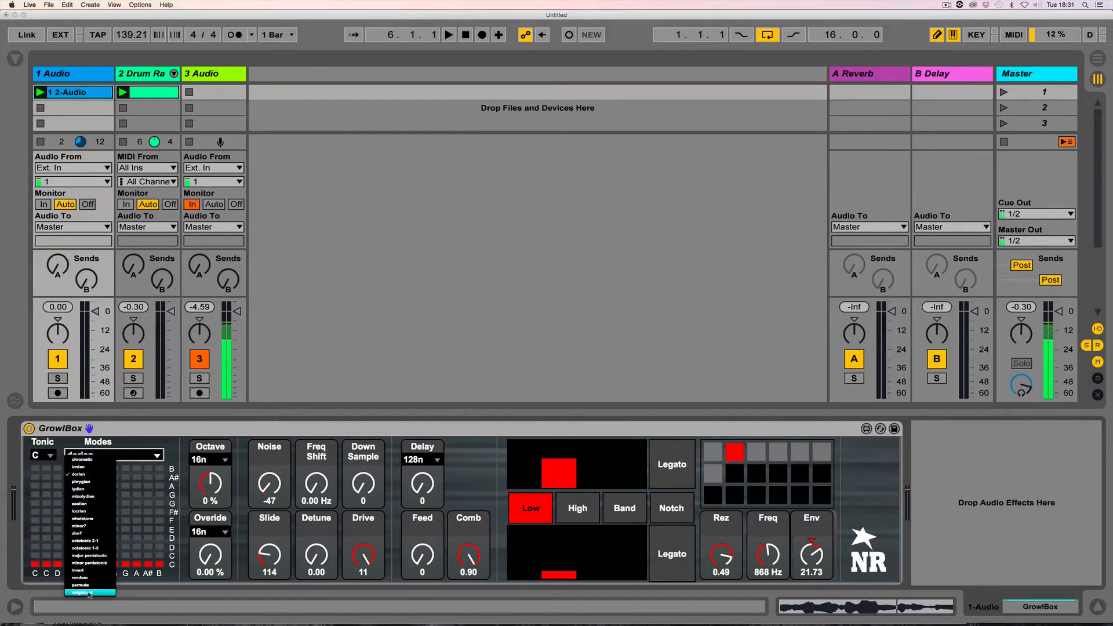
click(87, 474)
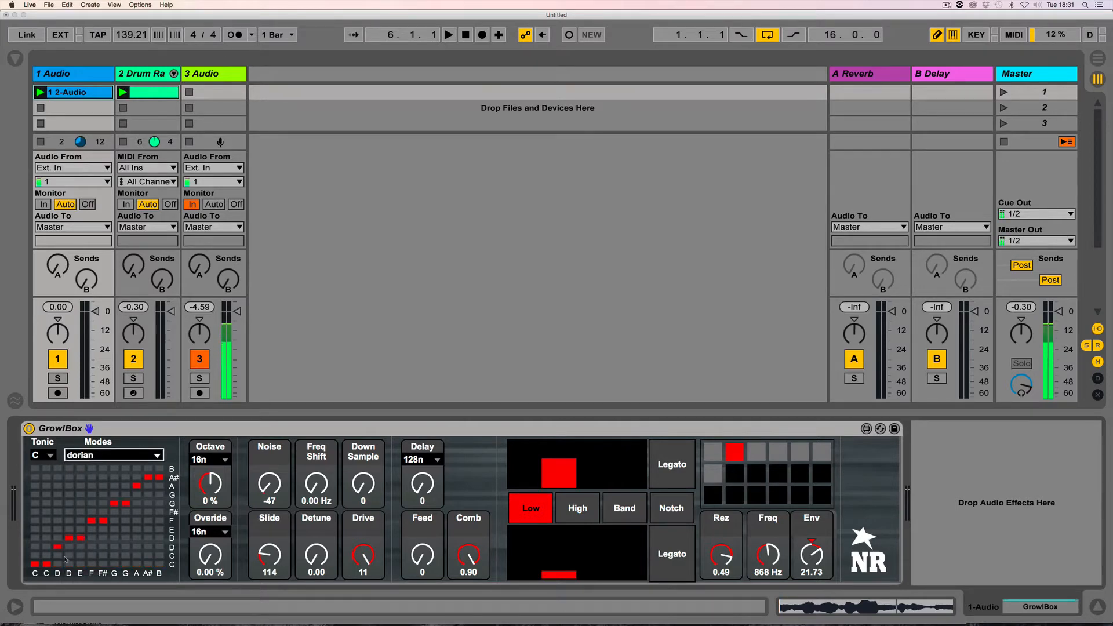
drag(57, 566, 116, 566)
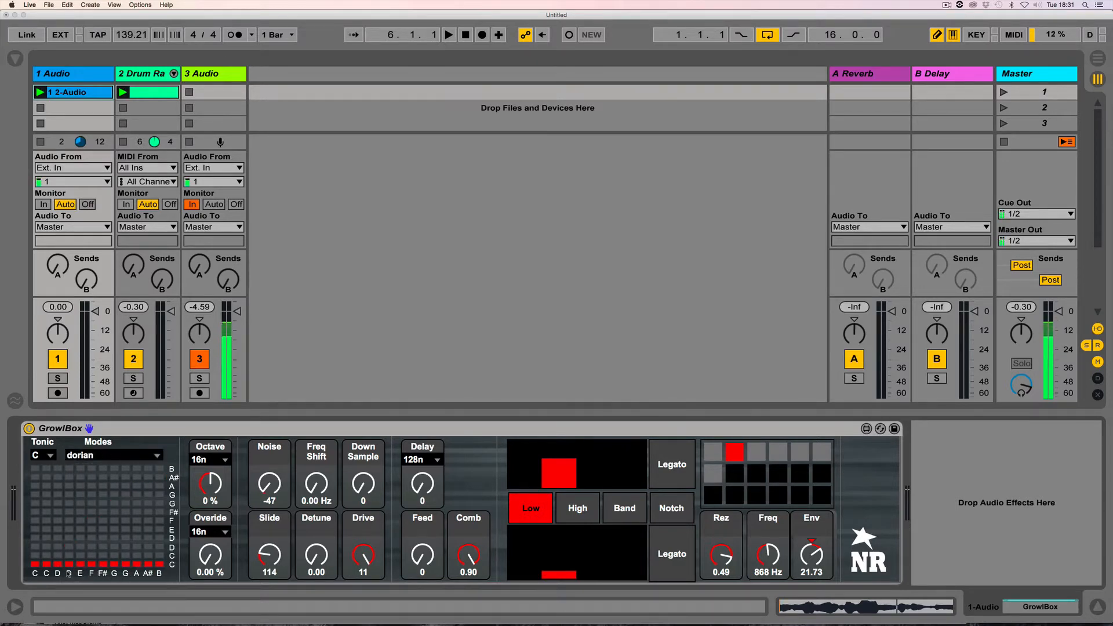
Switch the note grid to phrygian and back to dorian, with every column drawn on the lowest C row.
click(135, 453)
click(87, 481)
click(95, 456)
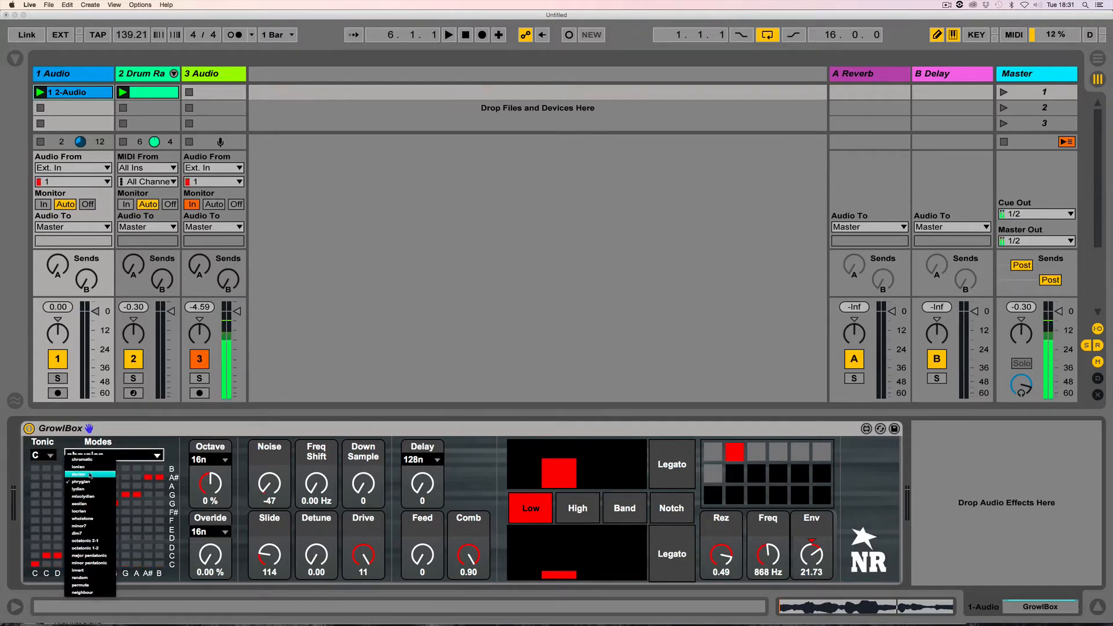
click(90, 475)
drag(58, 566, 144, 567)
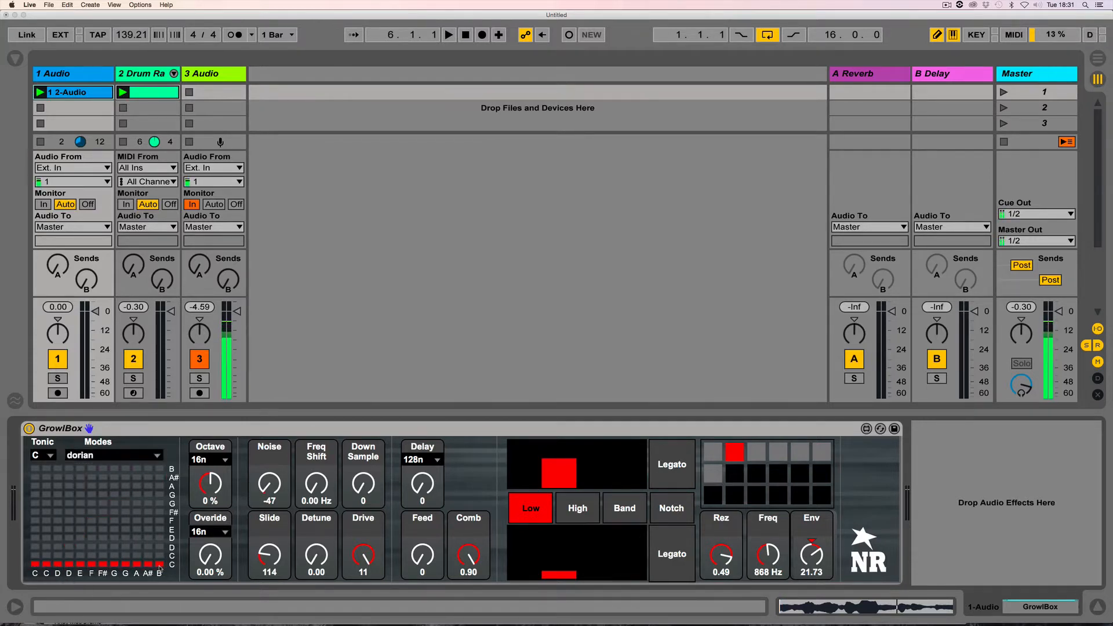
Play the loop briefly and review the note-length options available for Octave and Overide.
key(space)
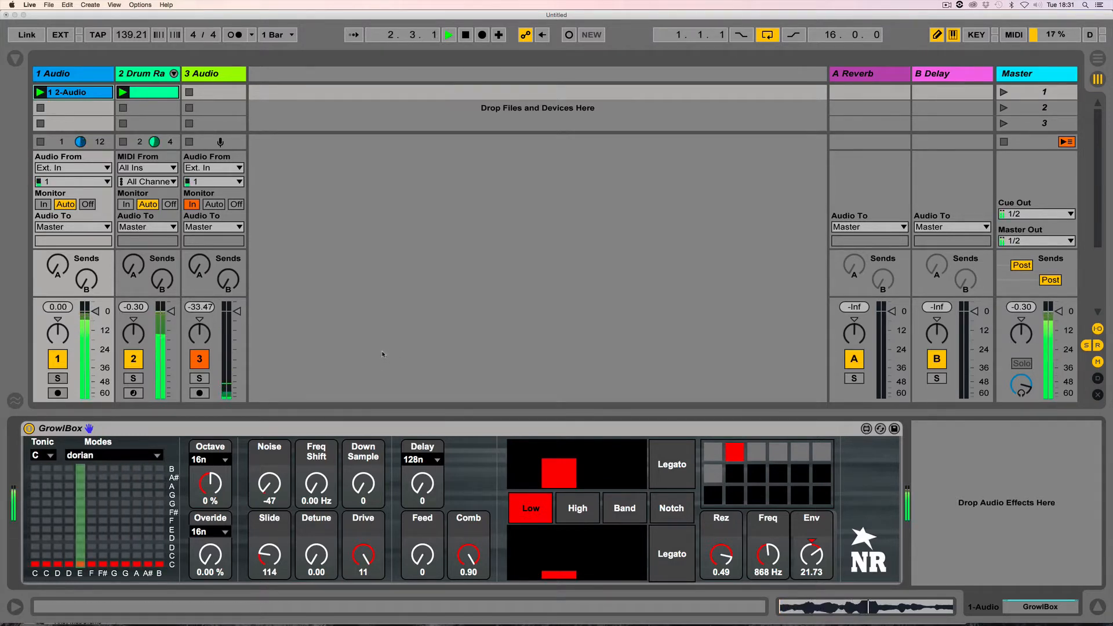
key(space)
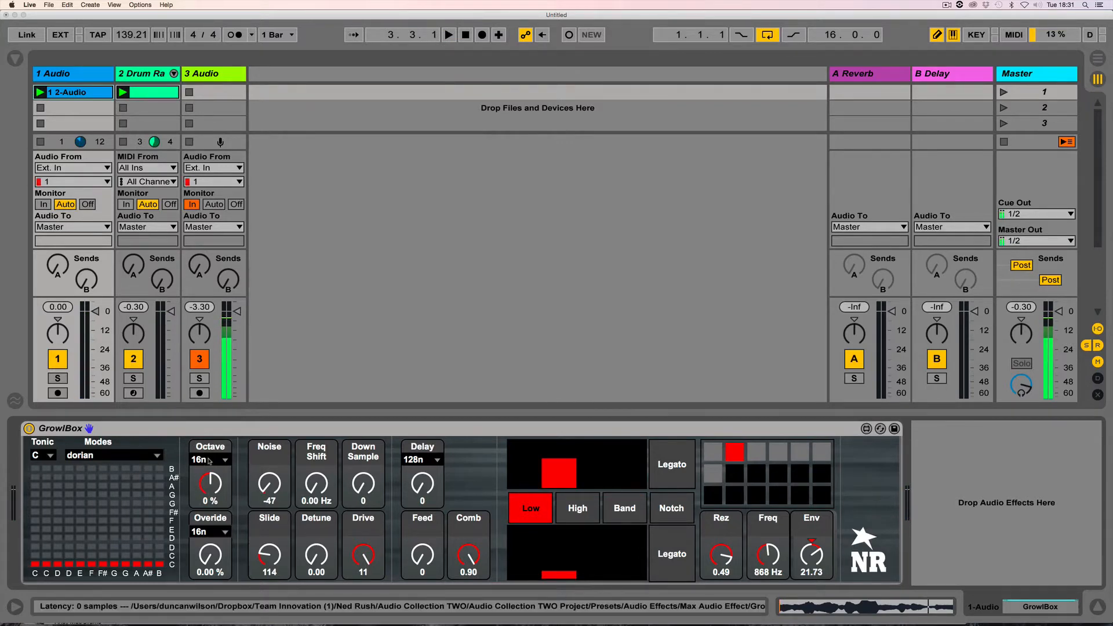
click(214, 461)
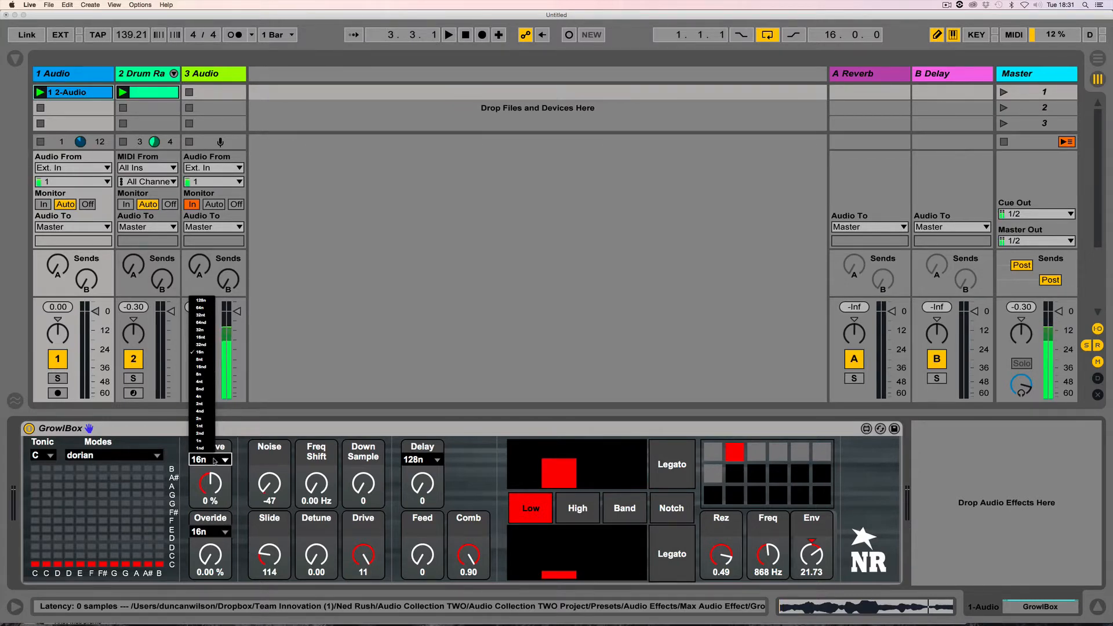
click(196, 493)
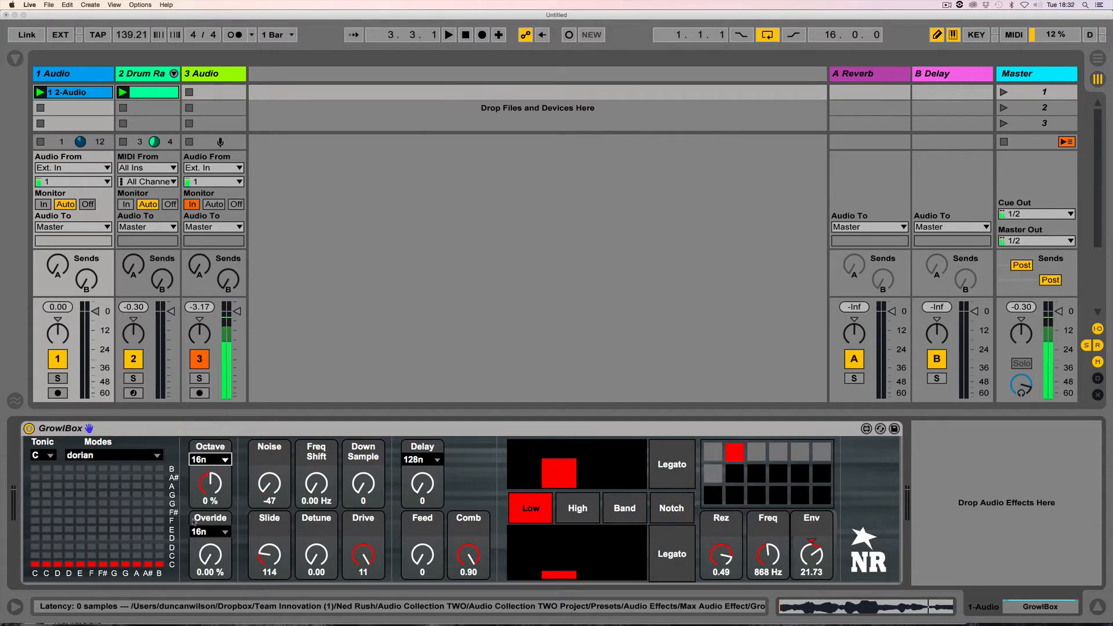
click(215, 533)
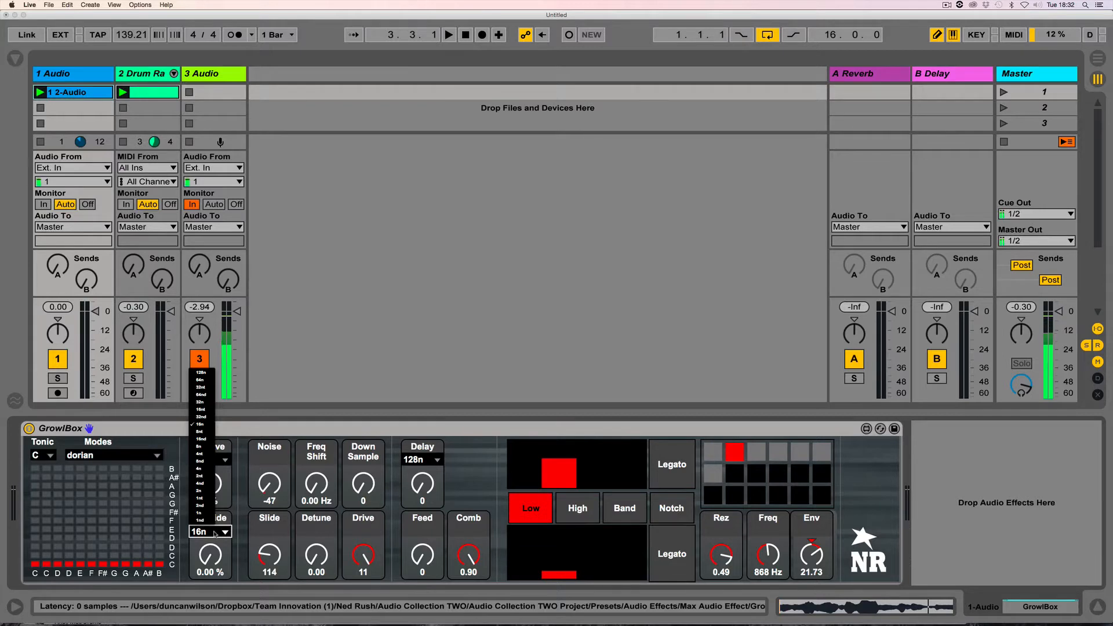
click(222, 460)
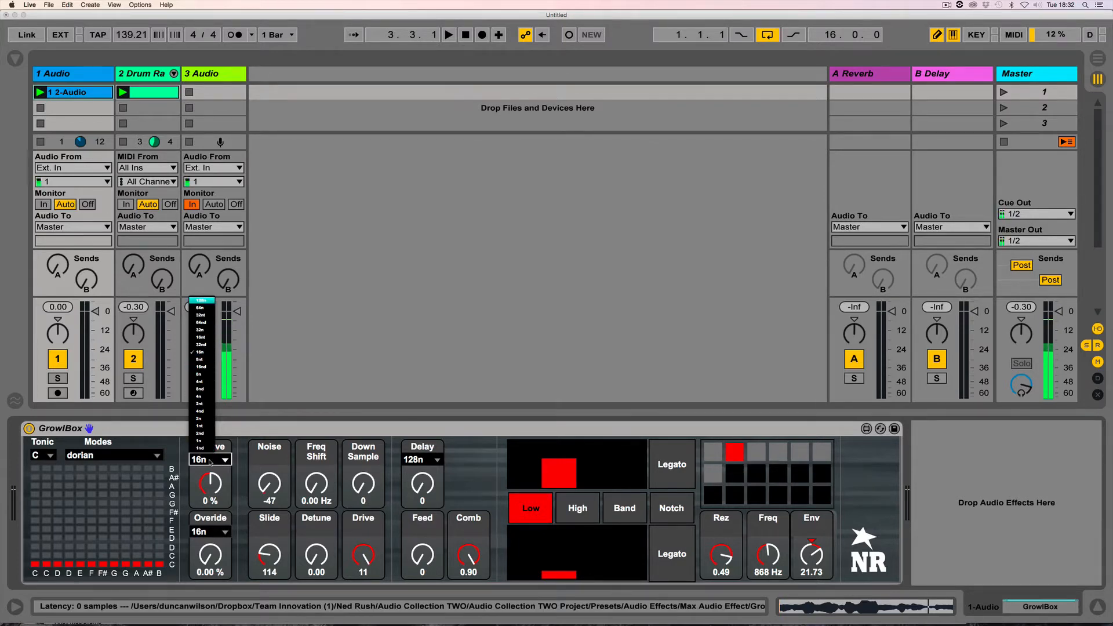
click(227, 460)
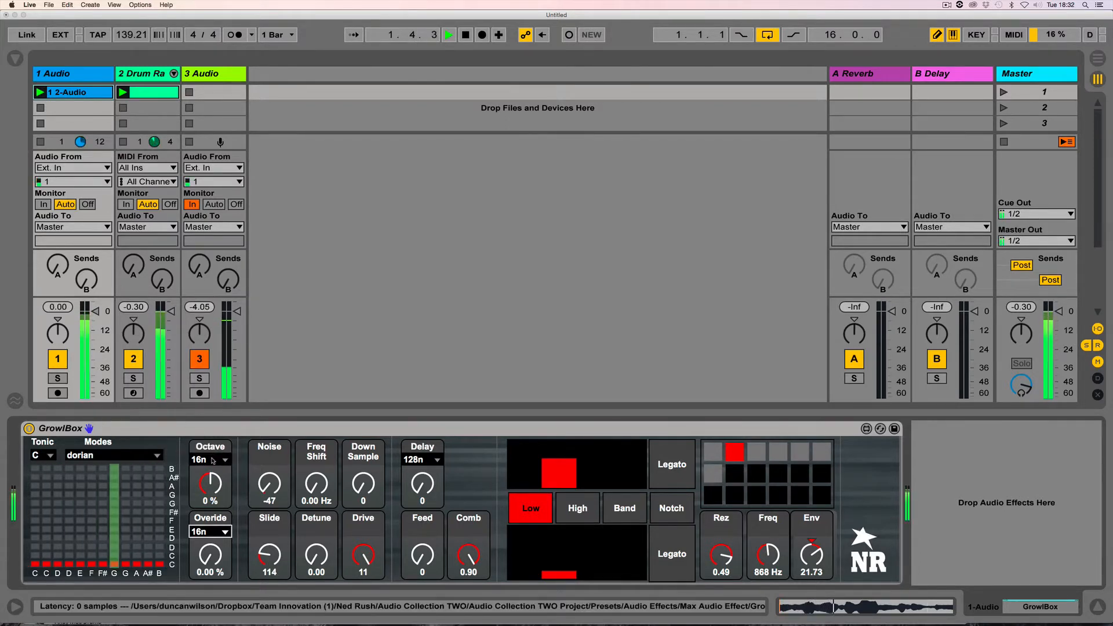
Set the Octave rate to 4n and the Overide rate to 16nd.
click(214, 459)
click(208, 399)
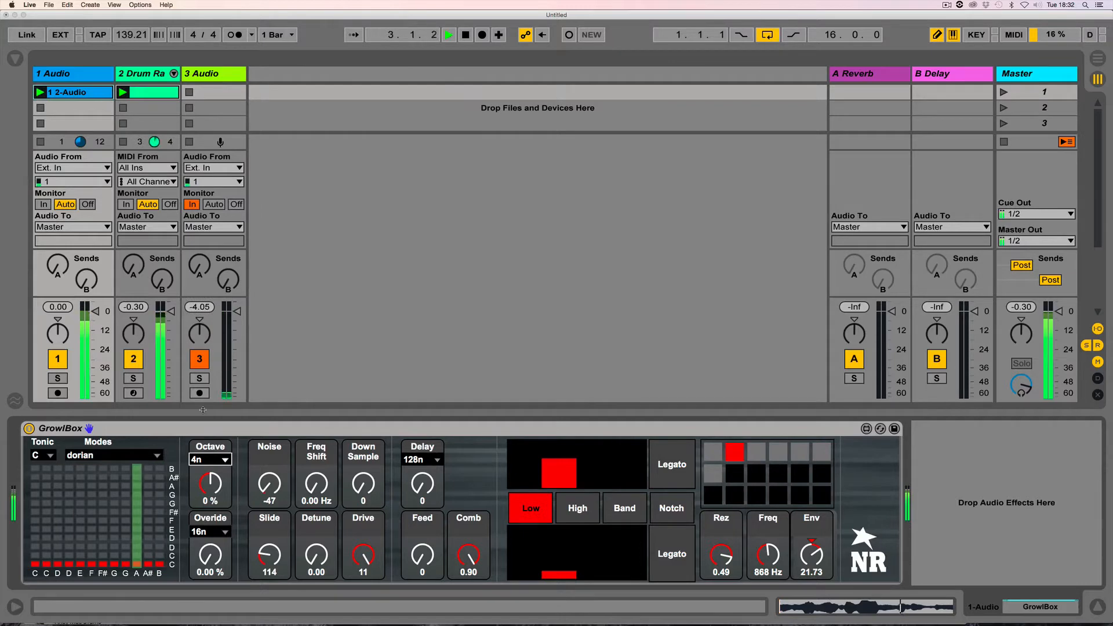
click(208, 531)
click(206, 440)
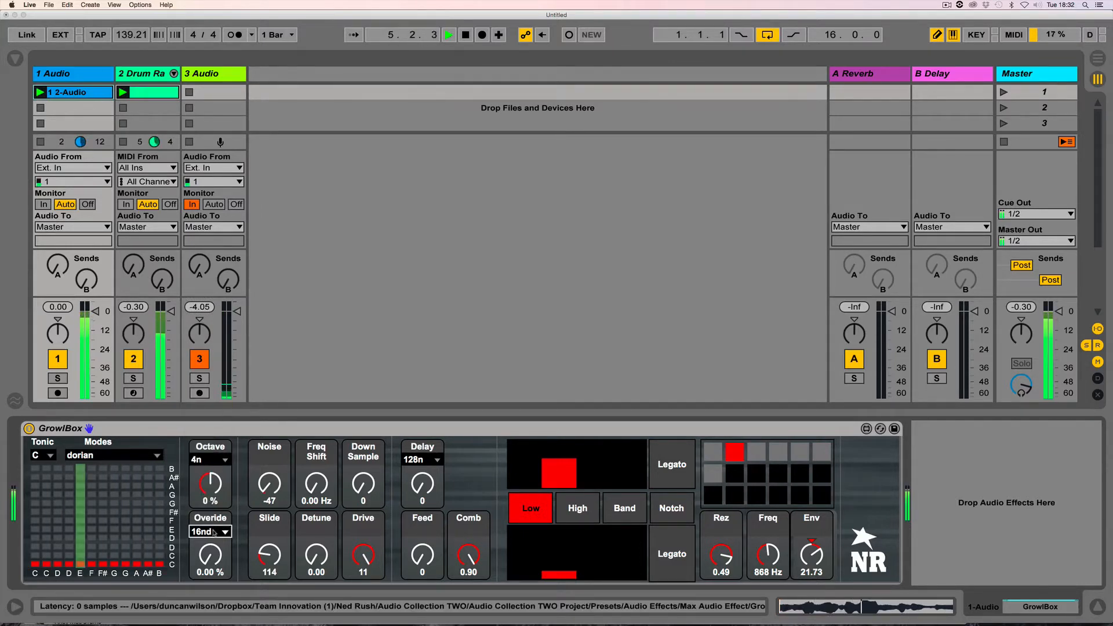
Set the Overide rate to 8nd and the Octave rate to 16n.
click(209, 531)
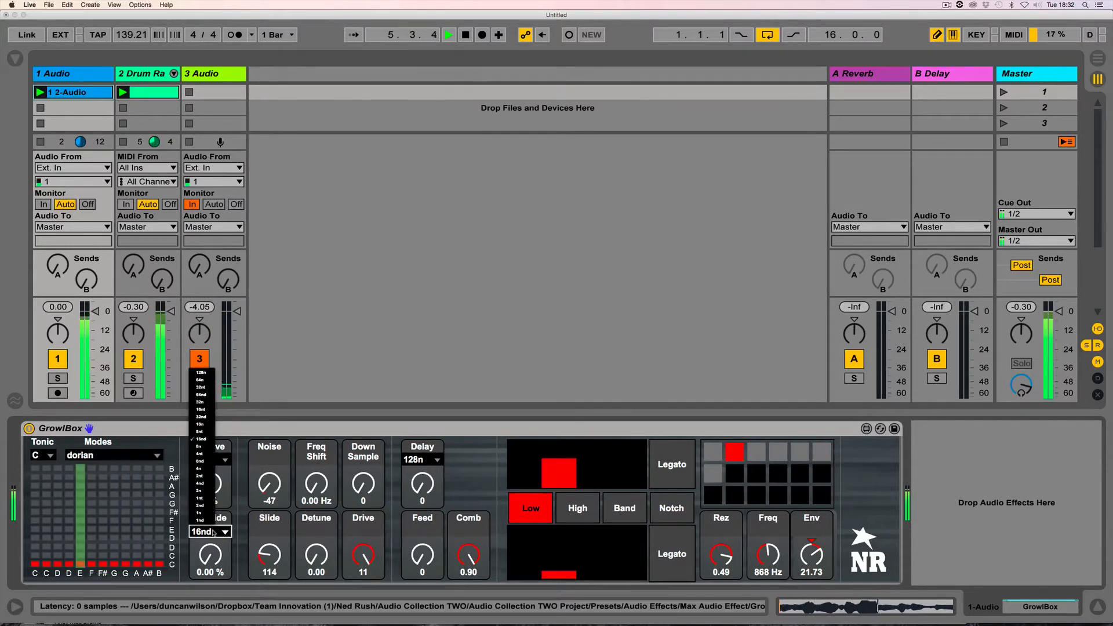
click(209, 461)
click(209, 460)
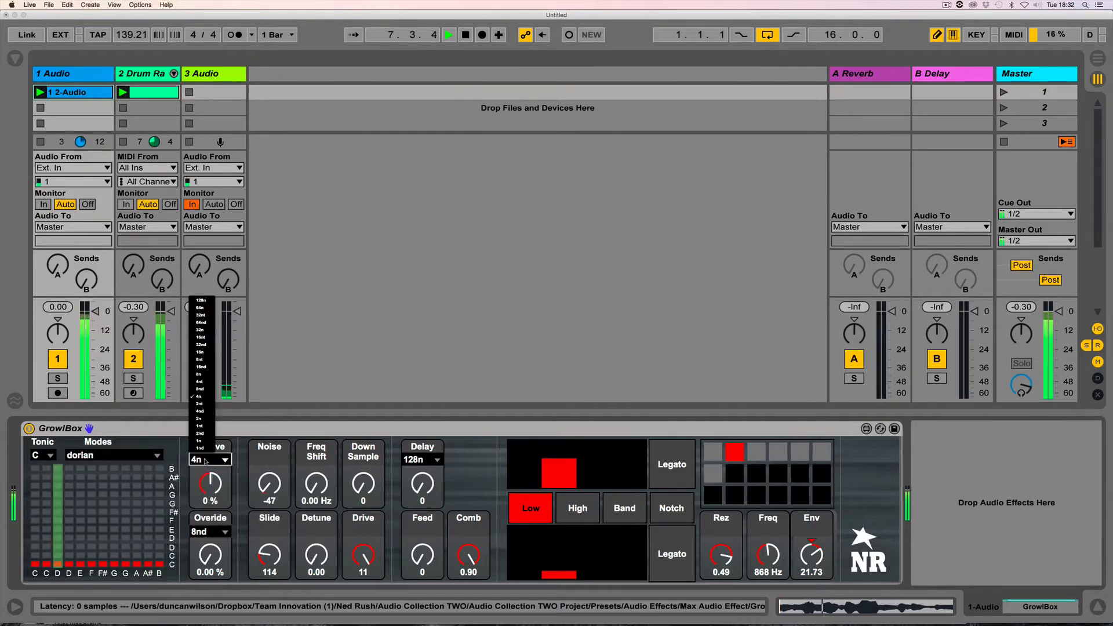
click(203, 351)
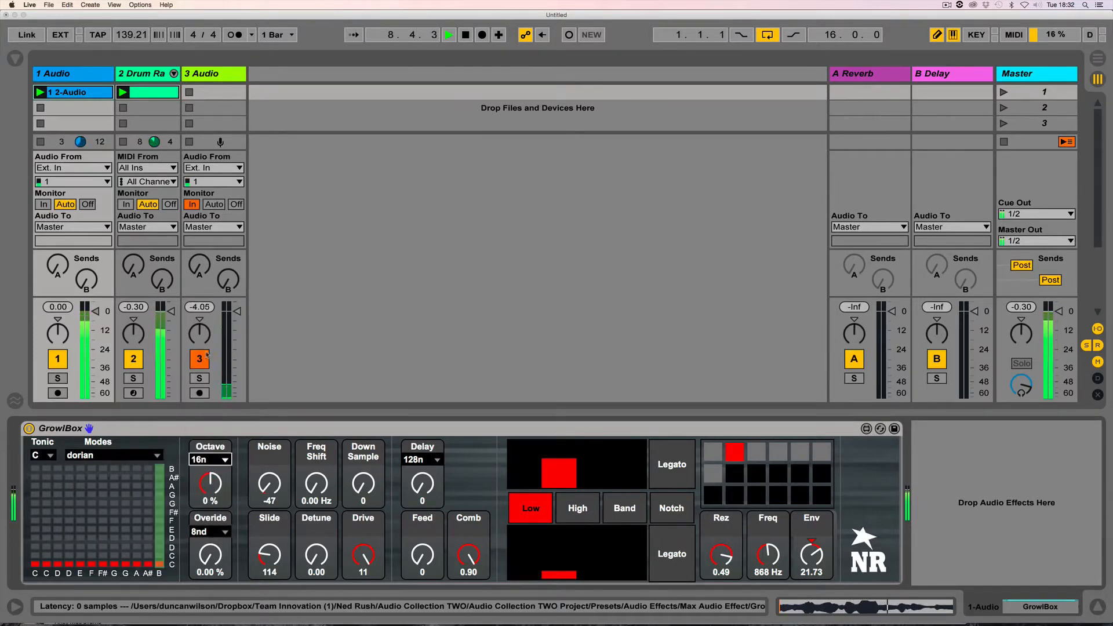
Try Octave at 2 % and Overide at 51.2 % during playback, return Overide to 0 %, and set Octave to -1 %.
drag(210, 484, 210, 484)
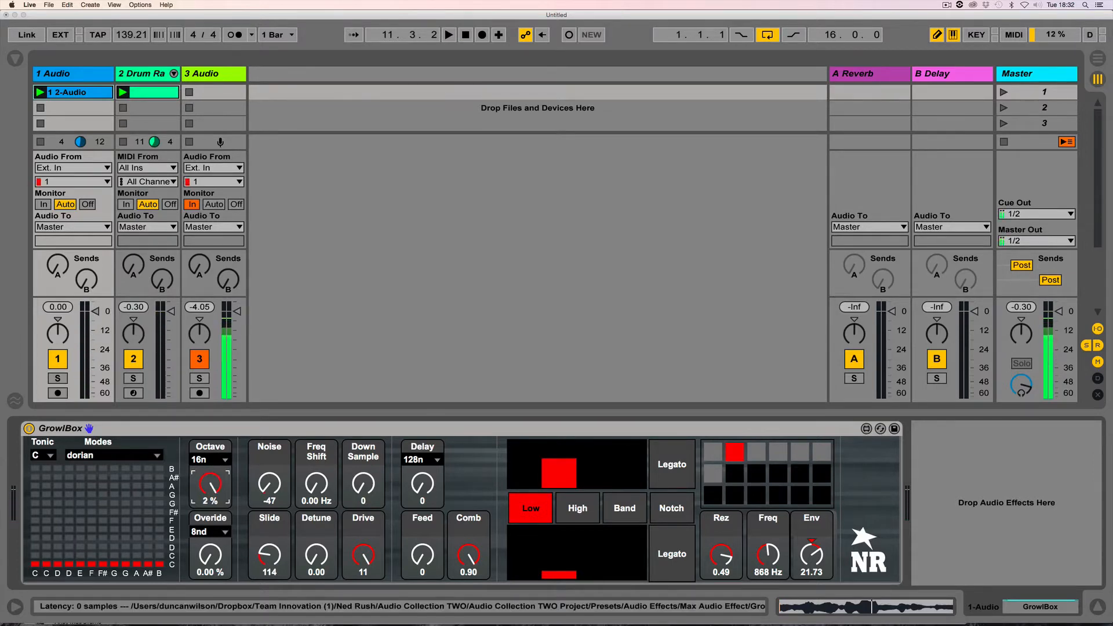
drag(210, 483, 209, 490)
drag(210, 561, 210, 539)
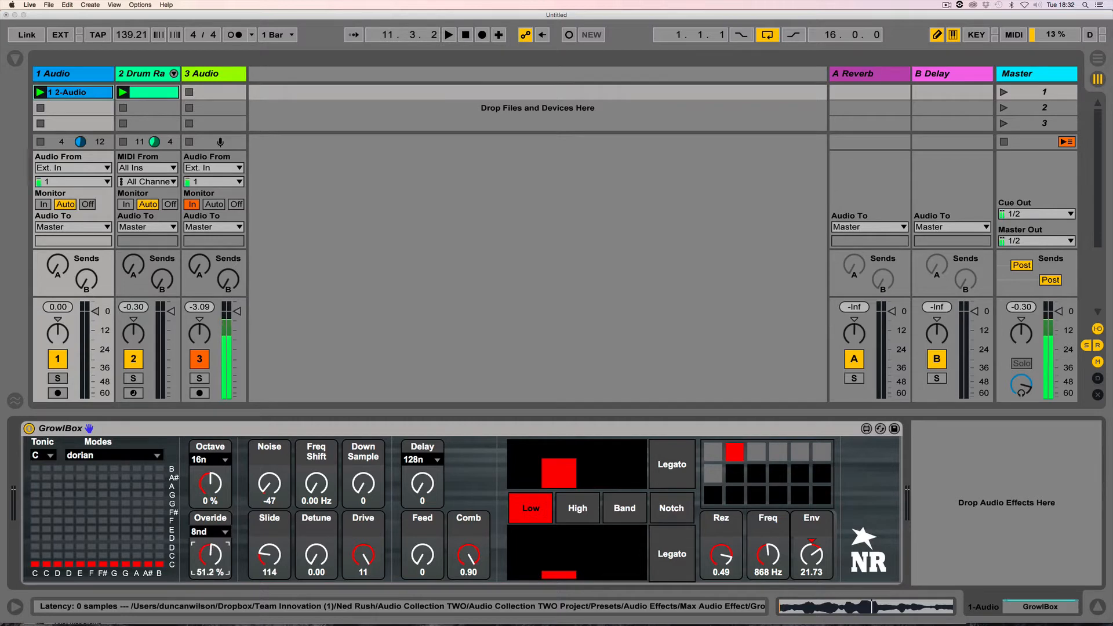
key(space)
drag(210, 539, 210, 581)
drag(209, 484, 210, 508)
key(Up)
Neutralise the filter with Env and Rez at 0.00 and Freq at 10.0 kHz, and audition the loop.
key(Delete)
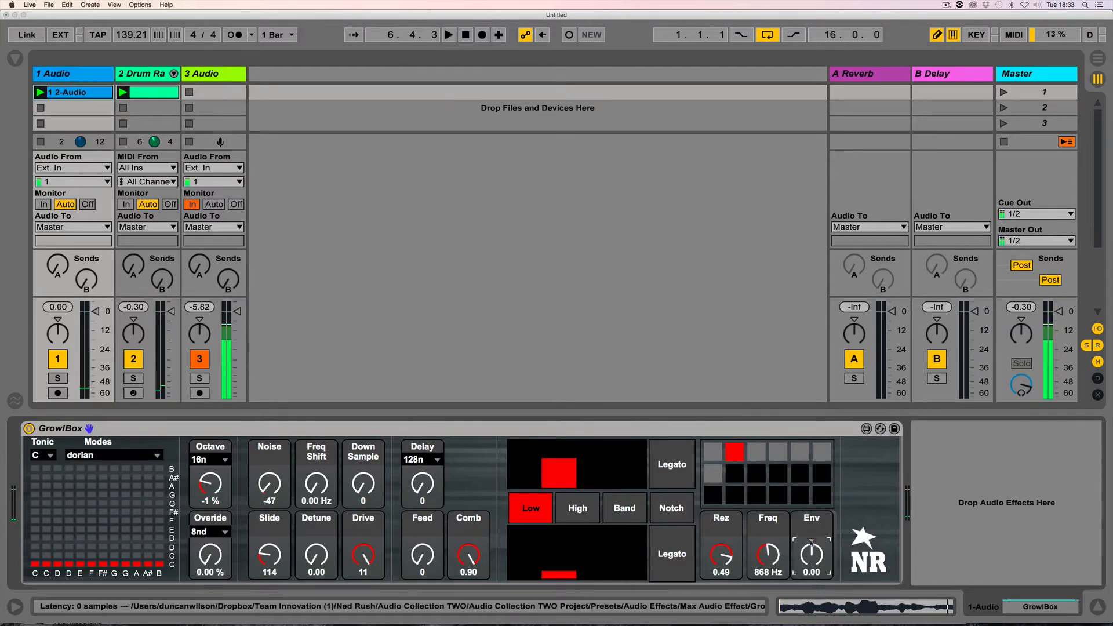
click(769, 557)
key(Delete)
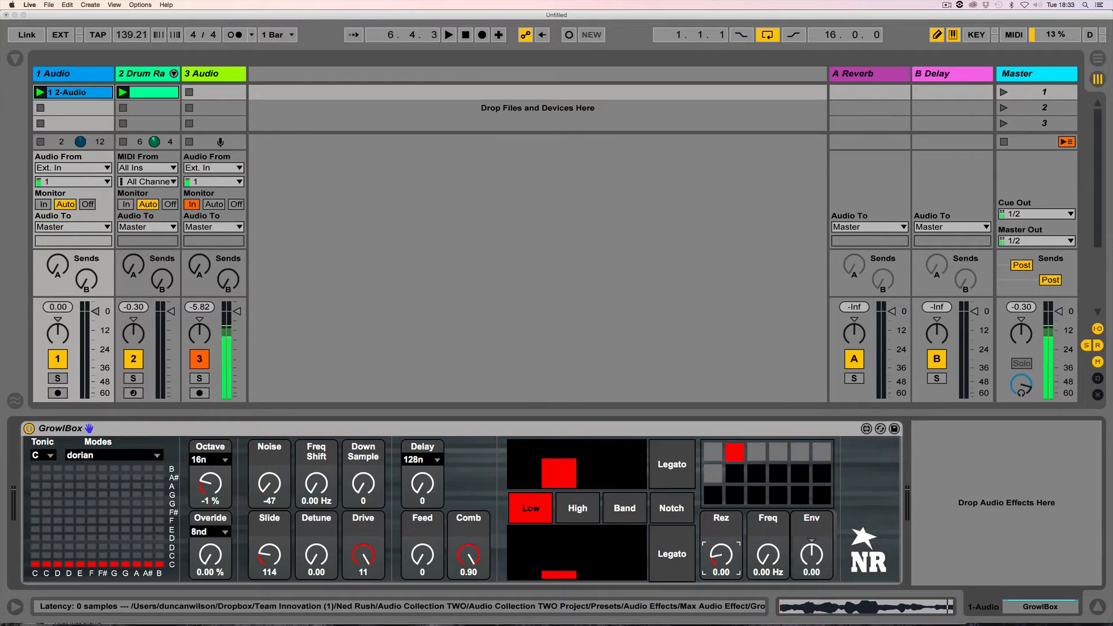
drag(769, 568, 769, 539)
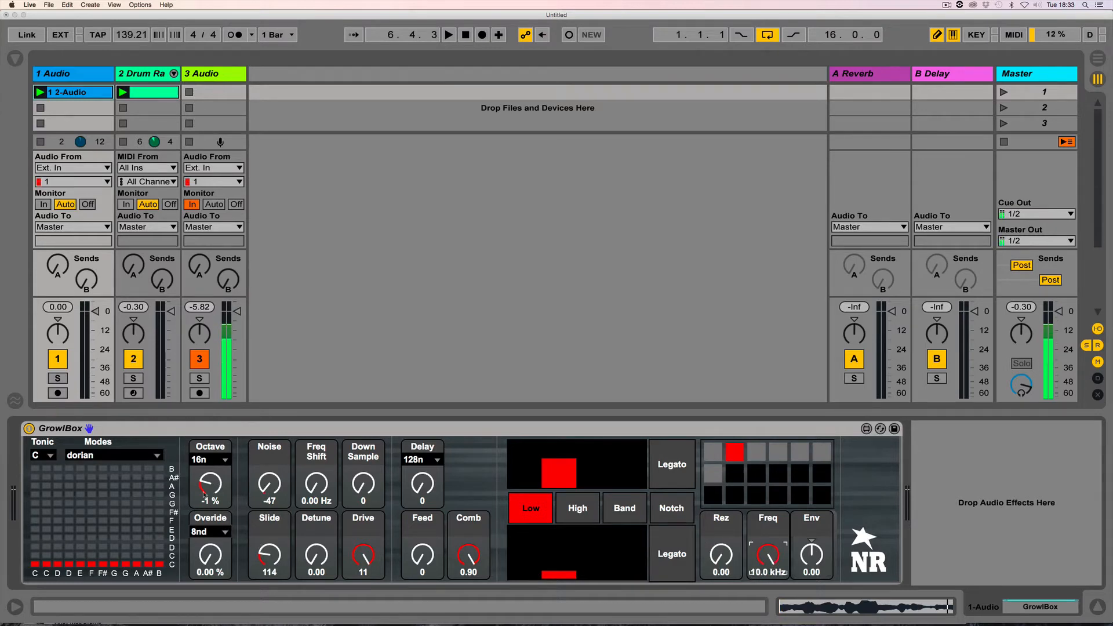
key(space)
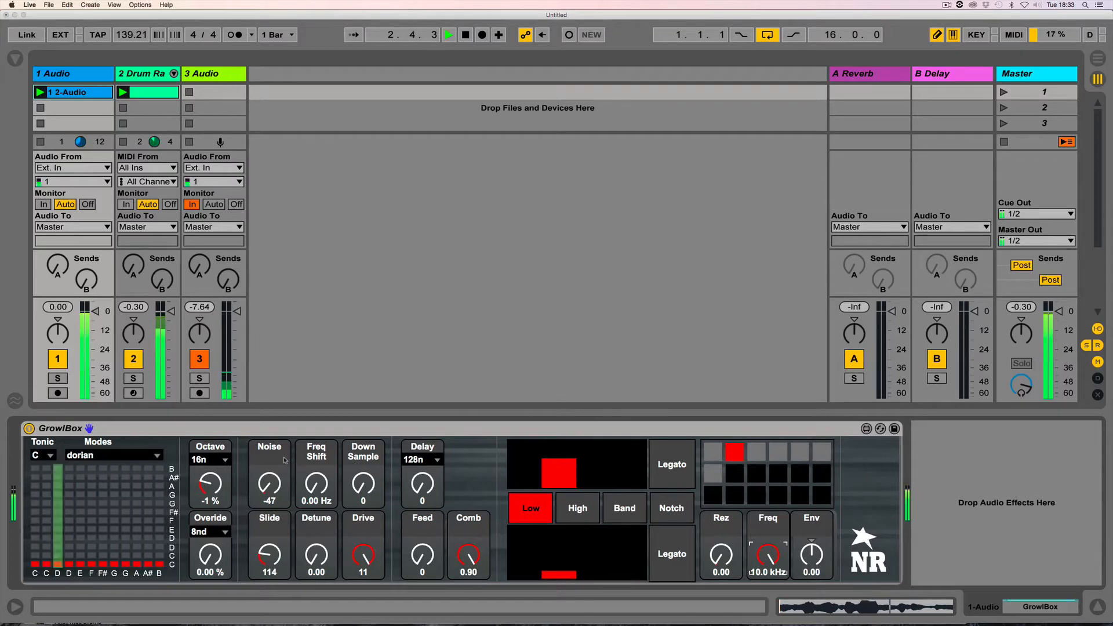
key(space)
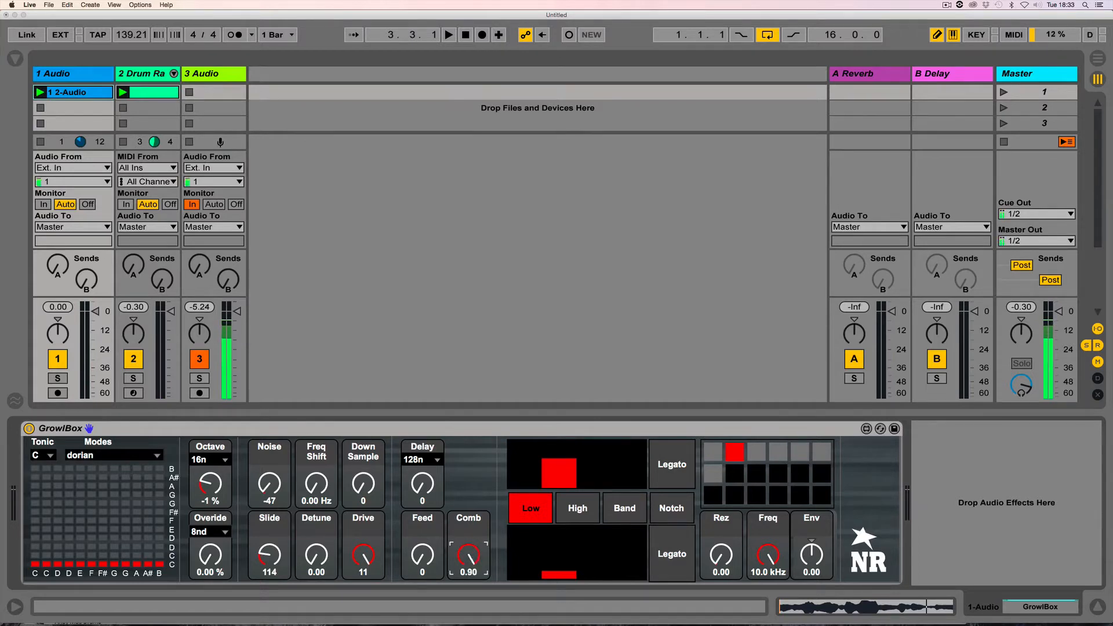
Set Comb to 0.00 and Noise to -50, and start playback to hear the cleaner sound.
drag(469, 555, 468, 585)
drag(269, 483, 218, 487)
key(space)
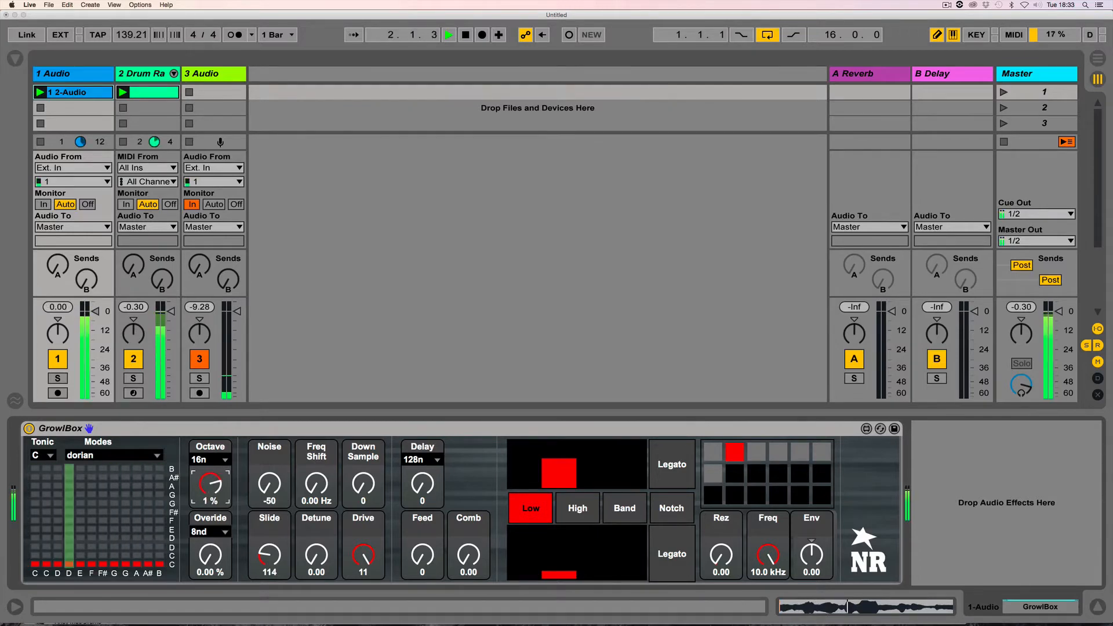
Raise the last three steps of both filter sequencers to full height, and set Drive to 1 and Slide to 0.
click(568, 479)
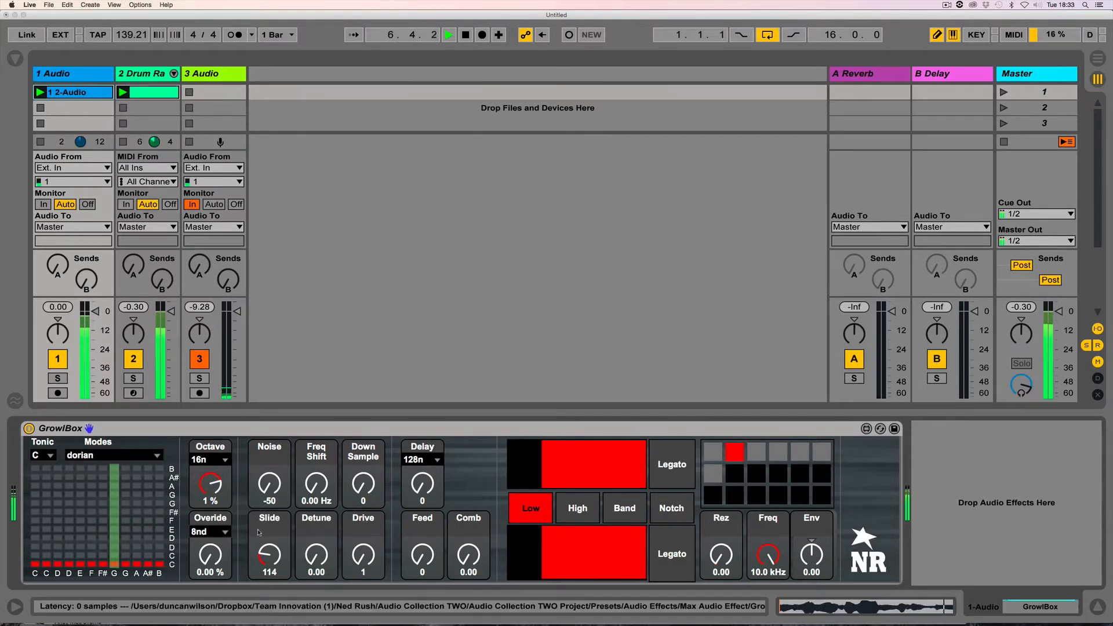
double_click(267, 555)
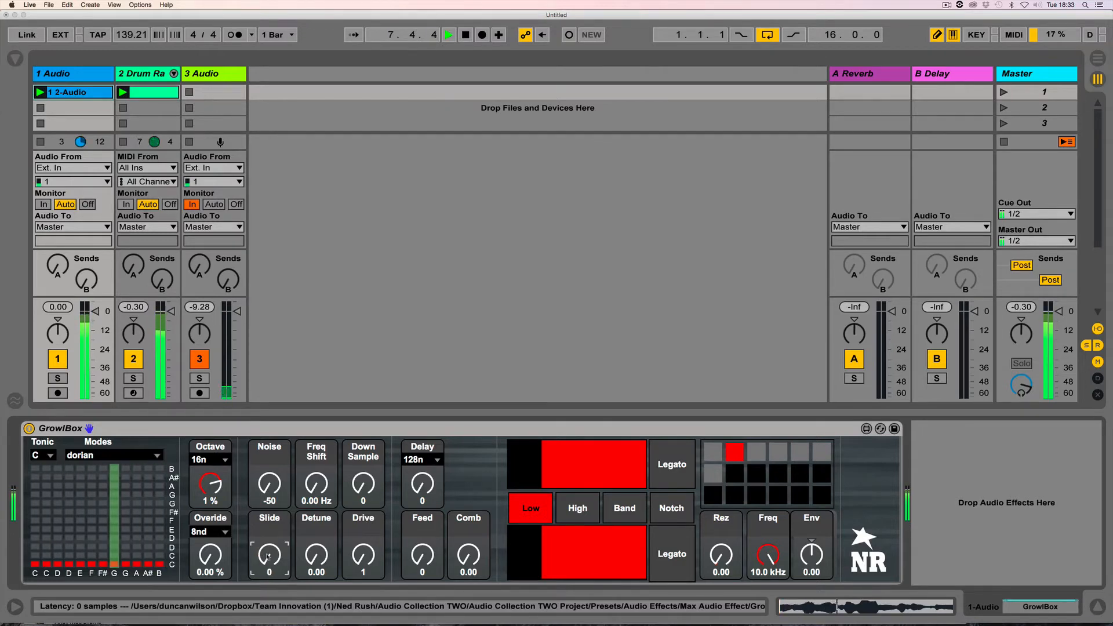
Set the Octave rate to 4n and the Overide rate to 16n.
click(210, 459)
click(207, 400)
click(207, 531)
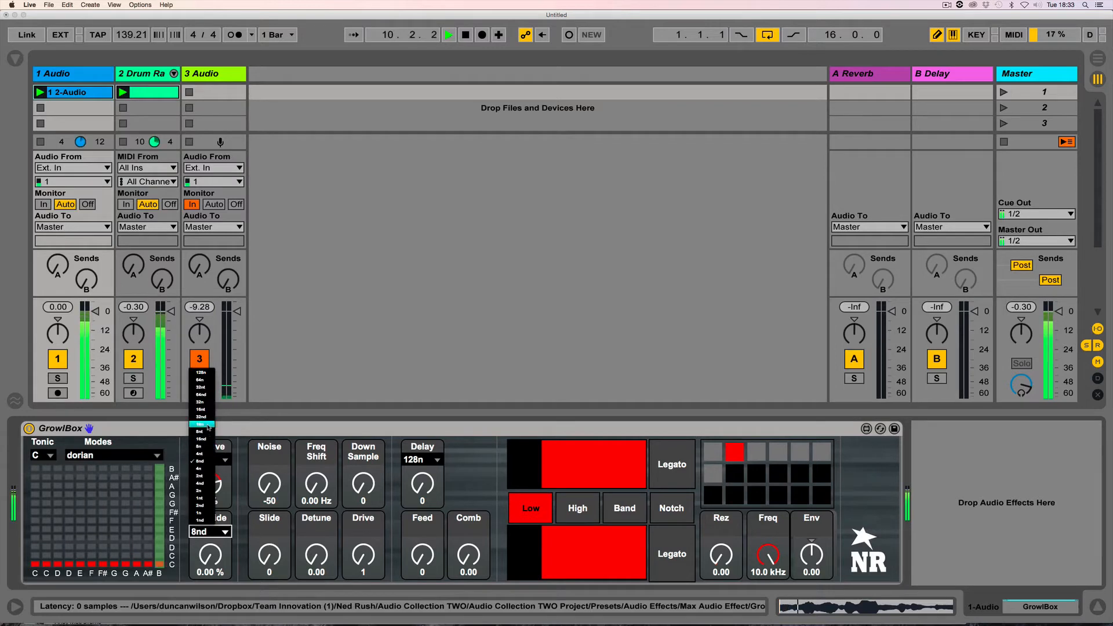
click(207, 426)
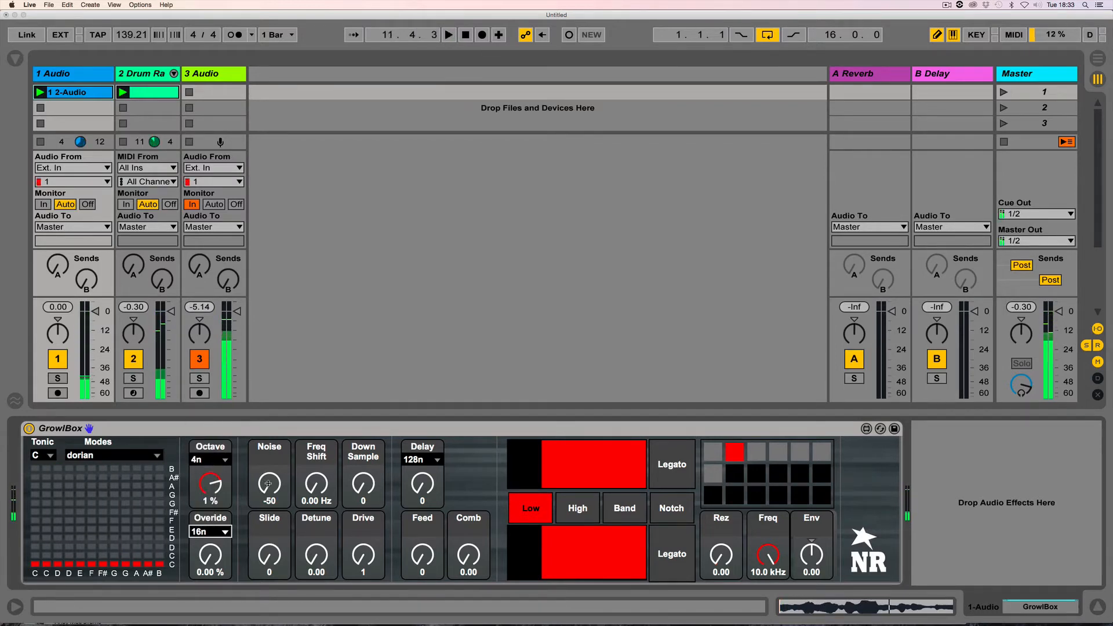
Audition the loop with Noise at 50, and return Noise to -50.
drag(259, 501, 259, 480)
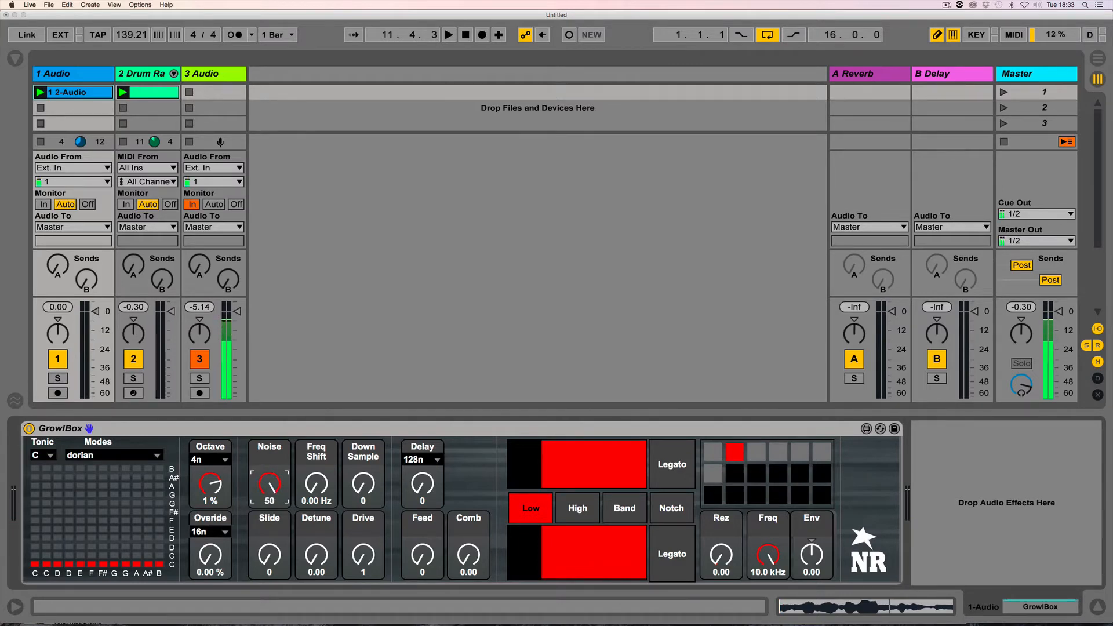
key(space)
drag(269, 484, 269, 541)
key(space)
Try Freq Shift at 5.30 kHz and 8.75 kHz during playback, and set Down Sample to 25.
drag(316, 482, 310, 446)
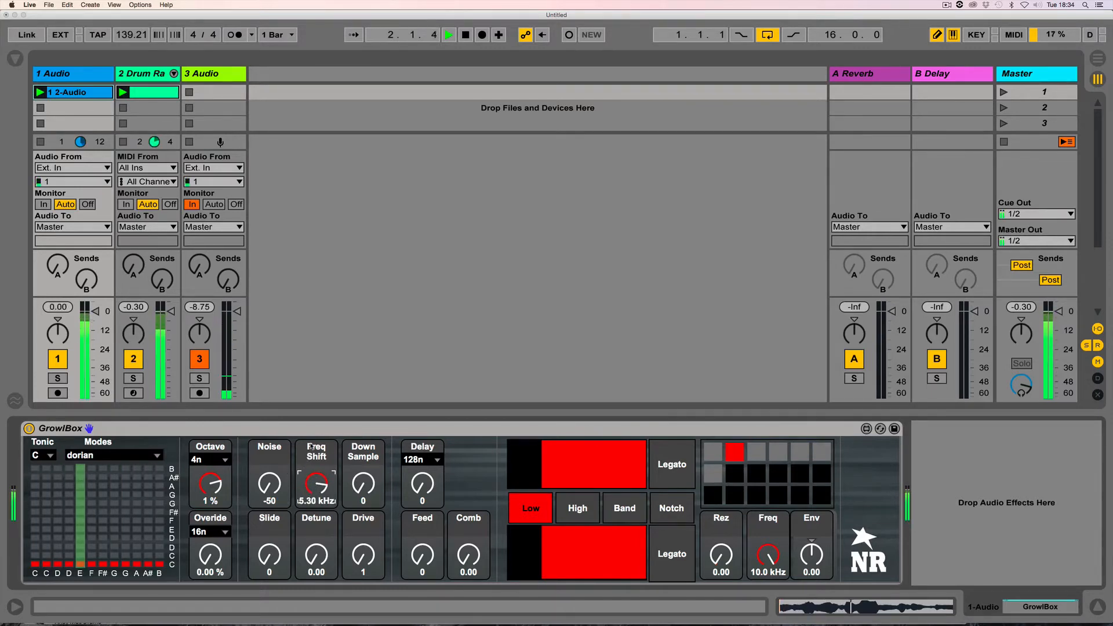
drag(314, 517, 342, 489)
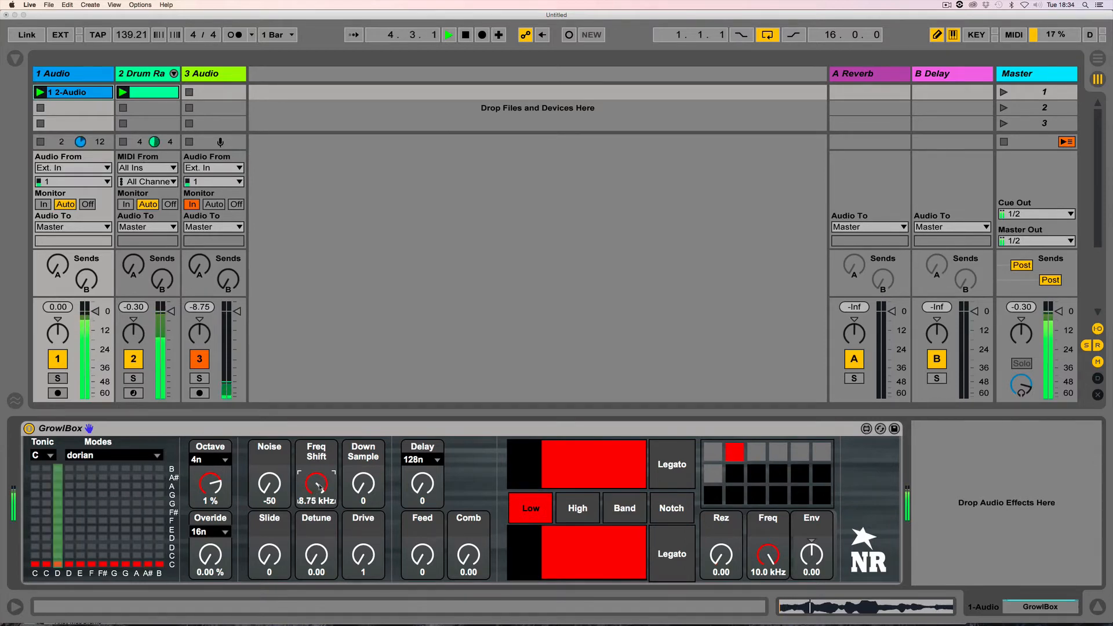
key(space)
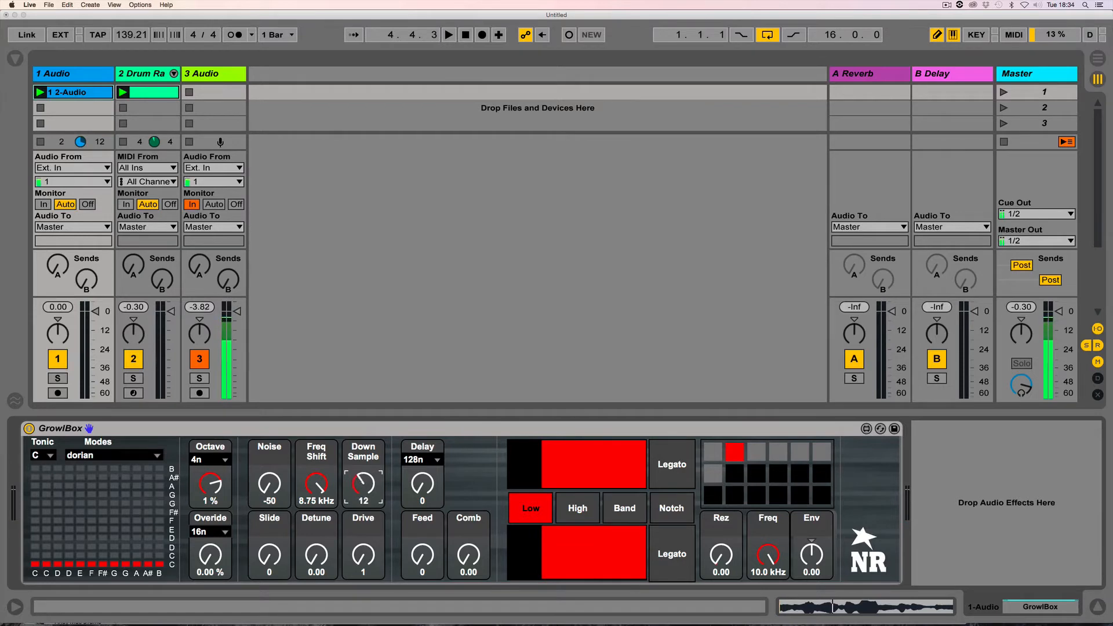
key(space)
drag(362, 481, 360, 444)
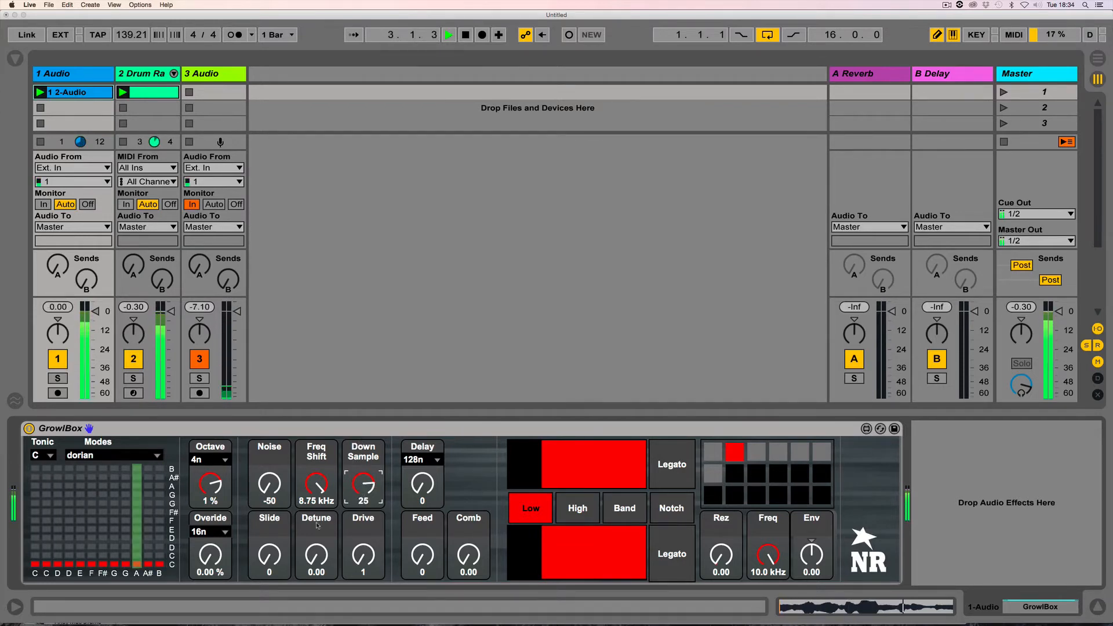
Lower the volumes of track 1 to about -12 dB and track 2 to about -28 dB, and set Slide to 291.
drag(96, 311, 96, 359)
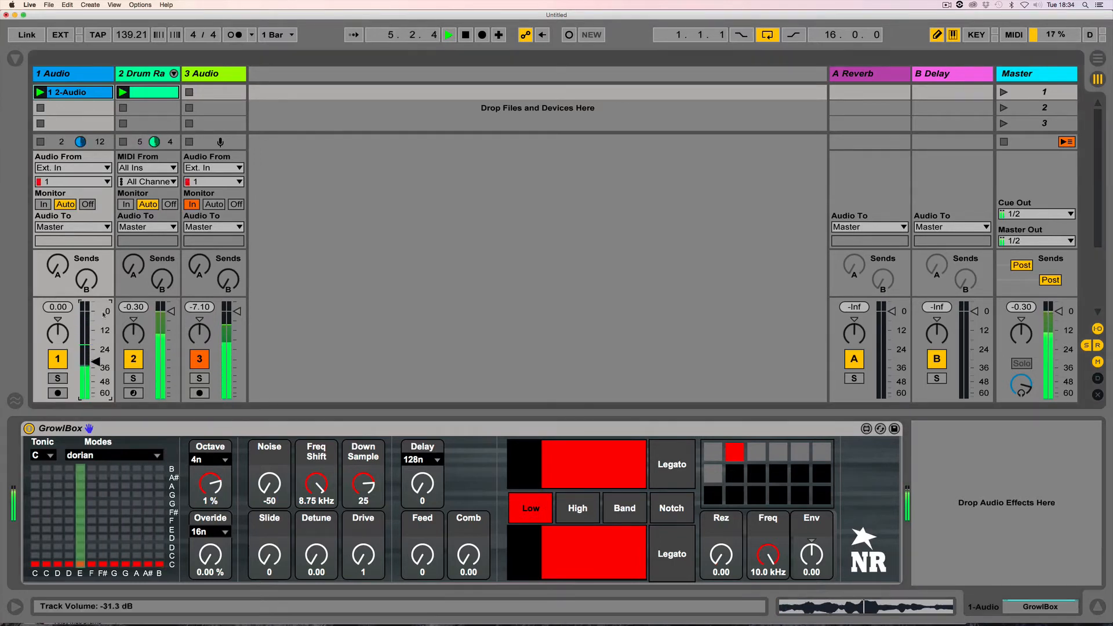
drag(171, 311, 171, 355)
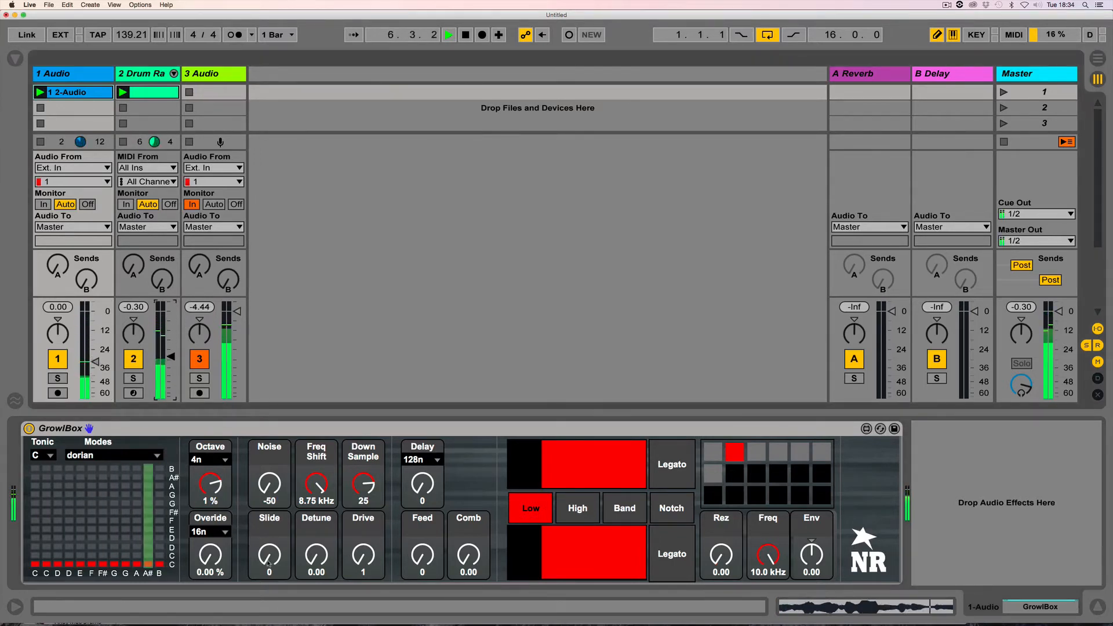
drag(269, 560, 270, 539)
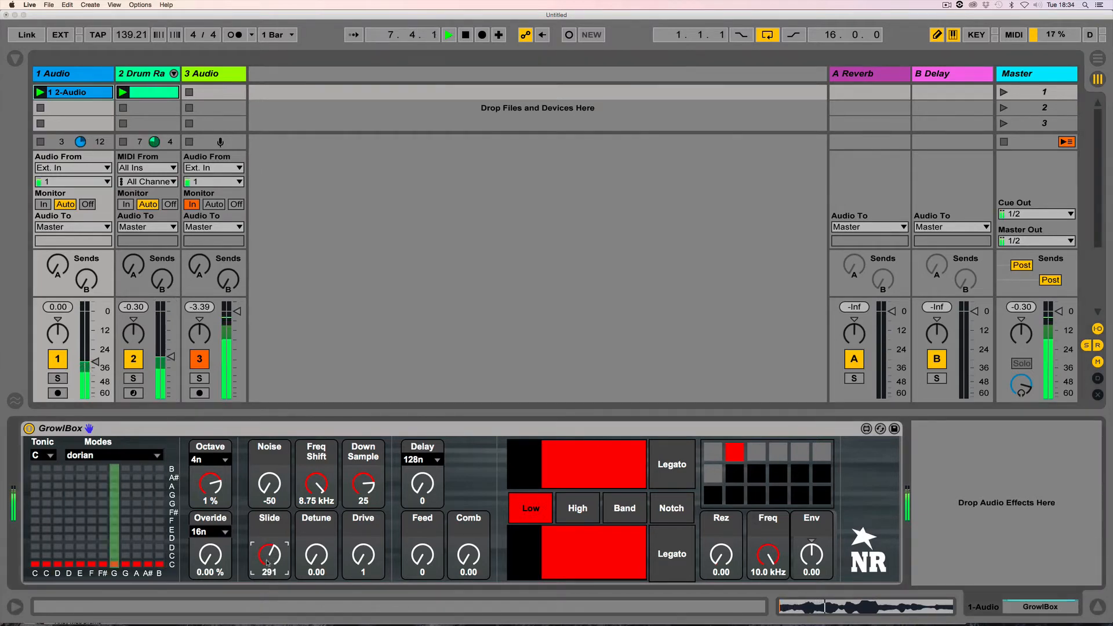
drag(95, 362, 95, 346)
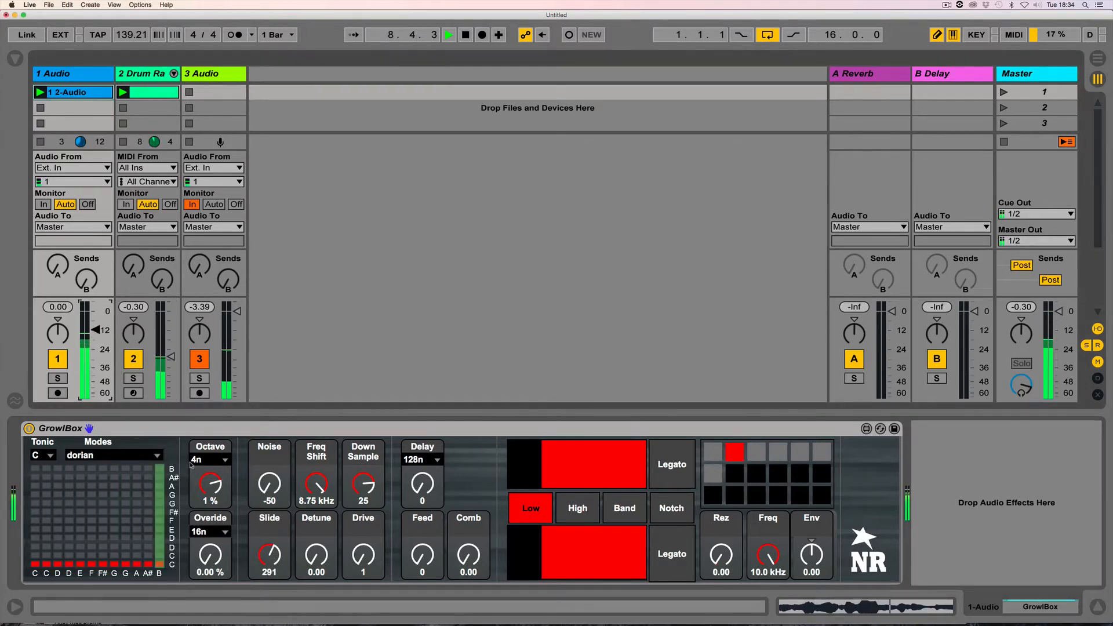
Choose the ionian mode for the pitch grid and set Slide to 346.
click(113, 455)
click(95, 471)
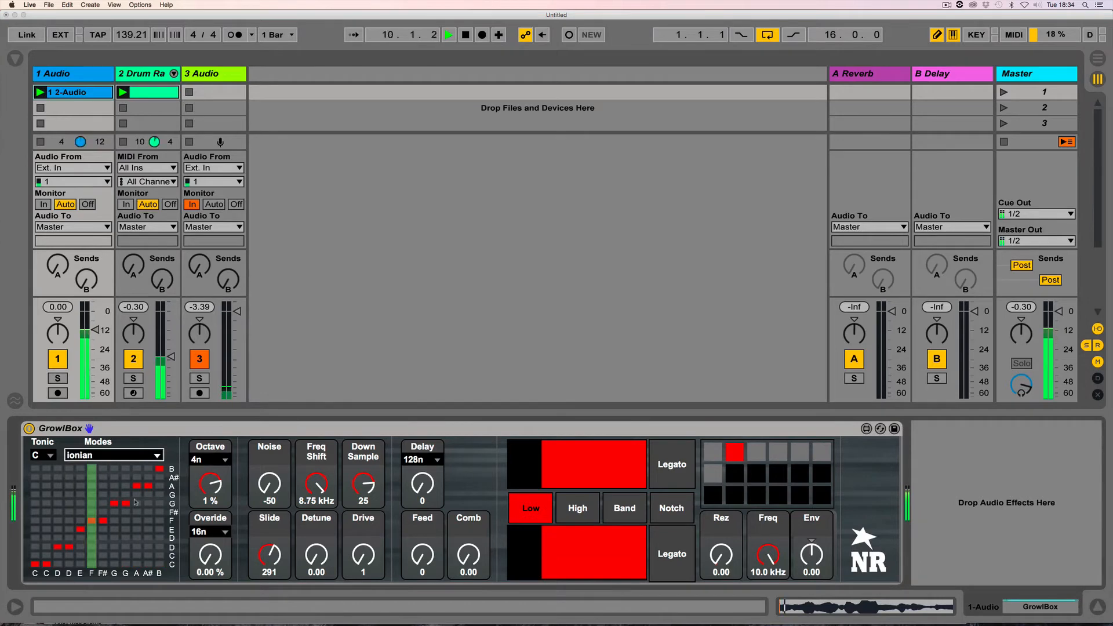
drag(270, 558, 269, 548)
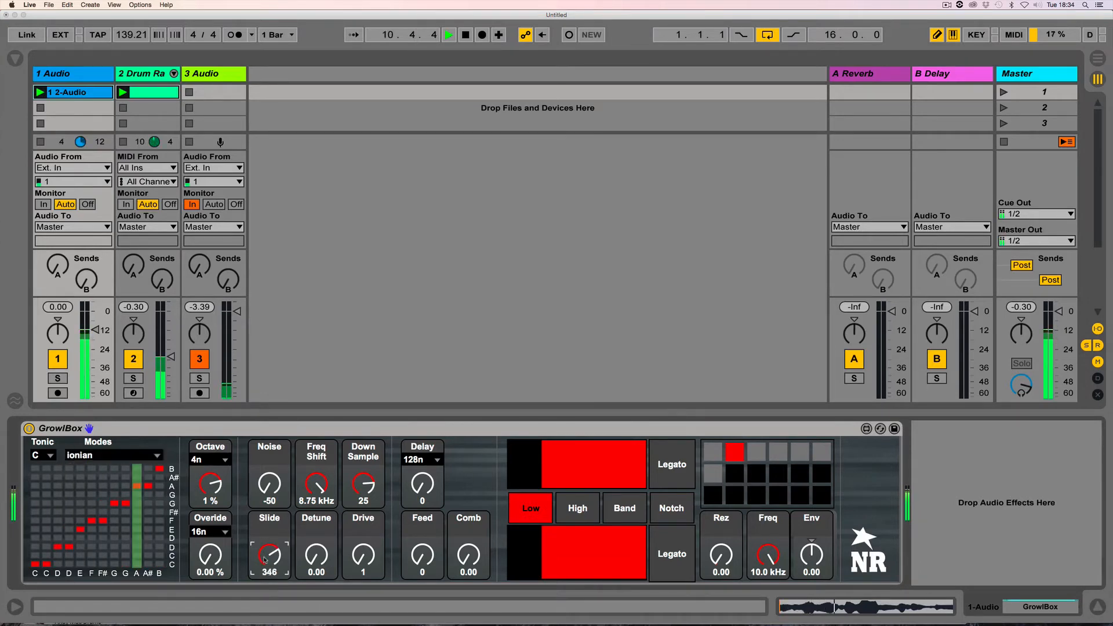
Reset Down Sample and Freq Shift to 0, and set Slide to 425 and Detune to 0.05.
double_click(357, 483)
double_click(316, 482)
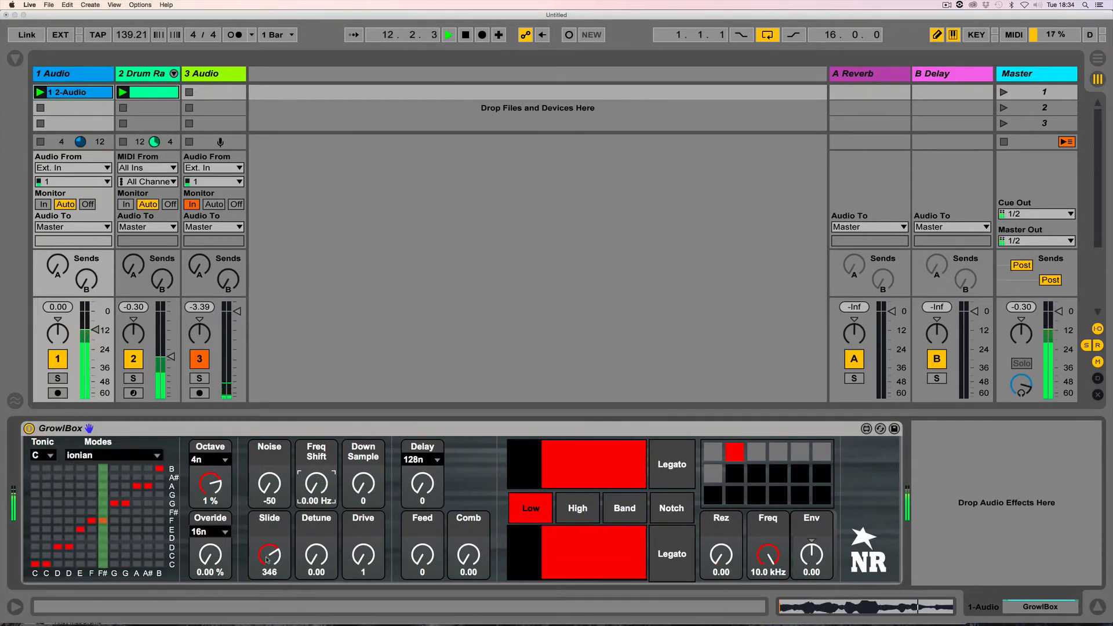
drag(267, 560, 310, 565)
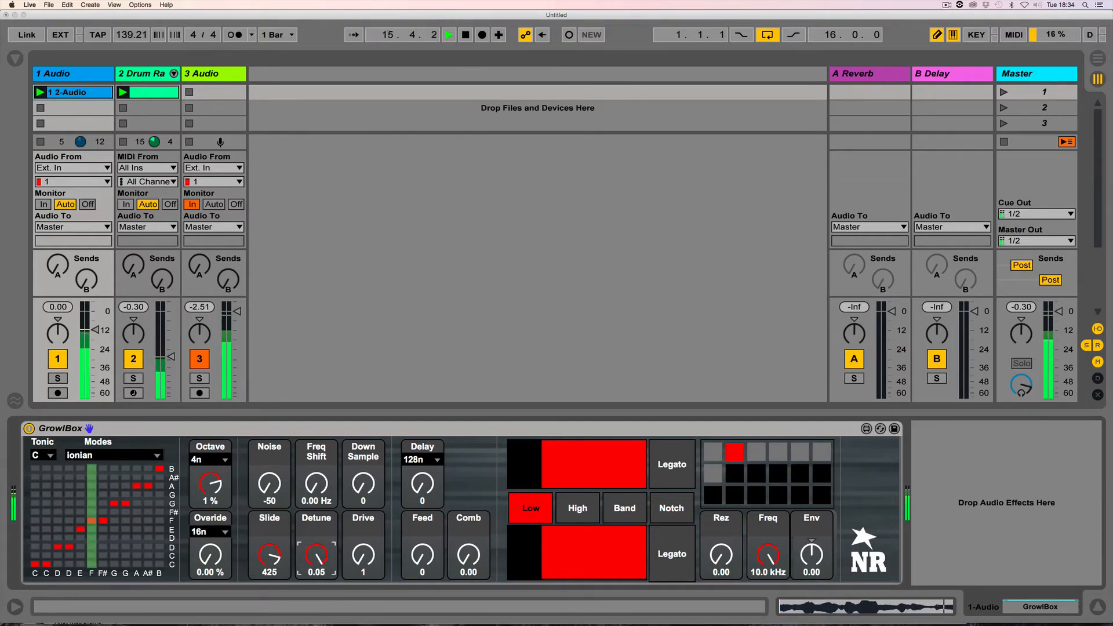
Set the Delay rate to 8nd, Drive to 11, Noise to -29, Freq Shift to 868 Hz and Down Sample to 23.
click(437, 460)
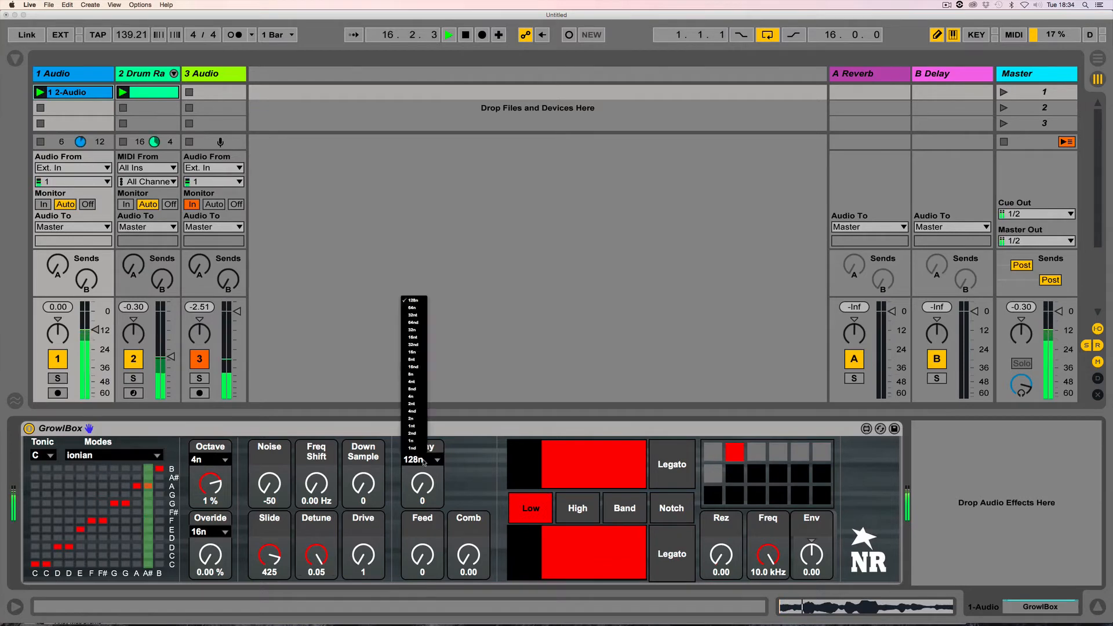
click(418, 389)
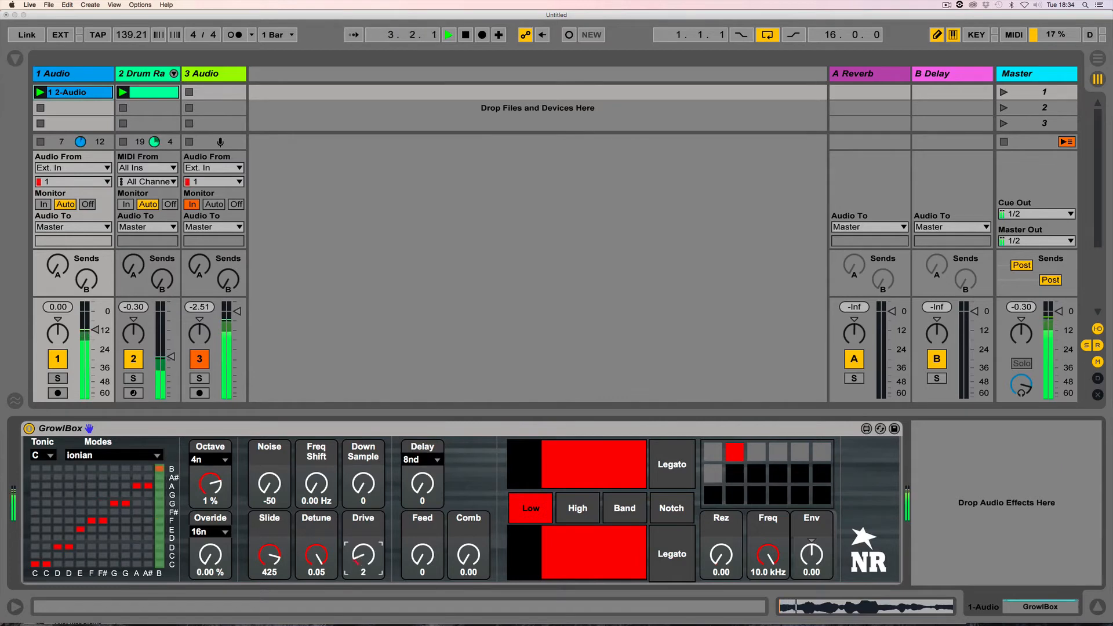
drag(352, 573, 369, 548)
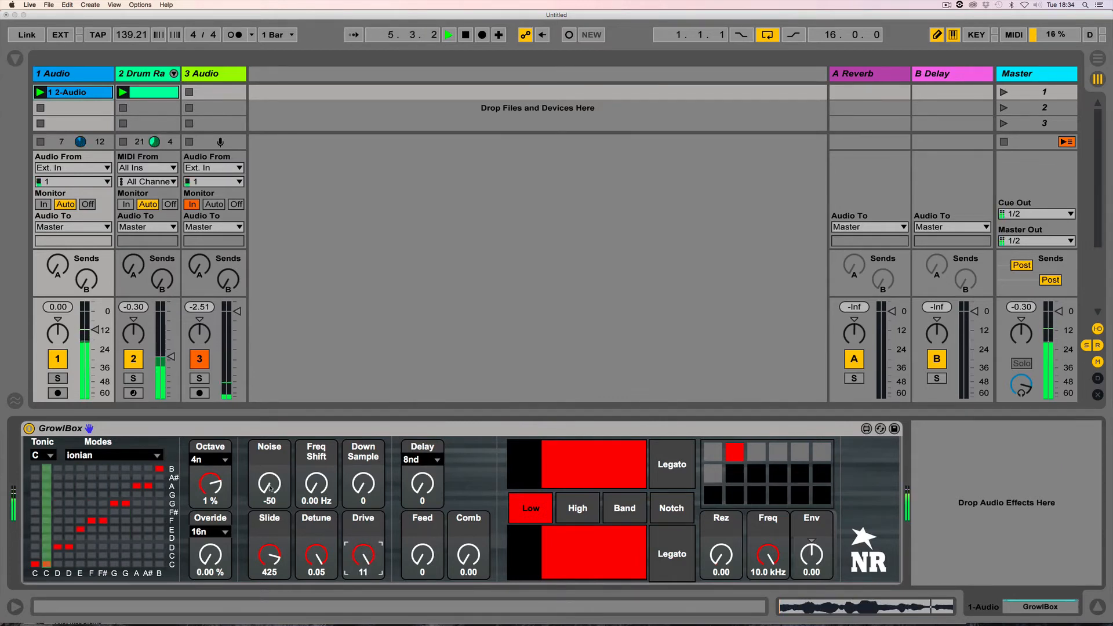
drag(269, 484, 363, 474)
Set every column of the pitch grid to the lowest C and set Octave to 0 %.
drag(36, 563, 158, 563)
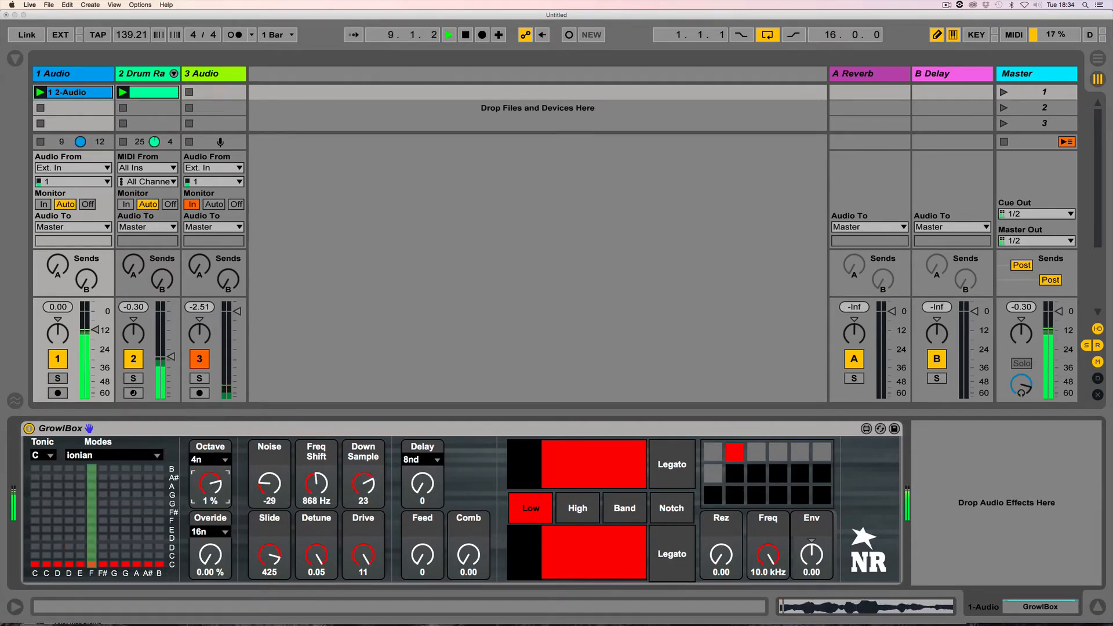
drag(211, 483, 199, 532)
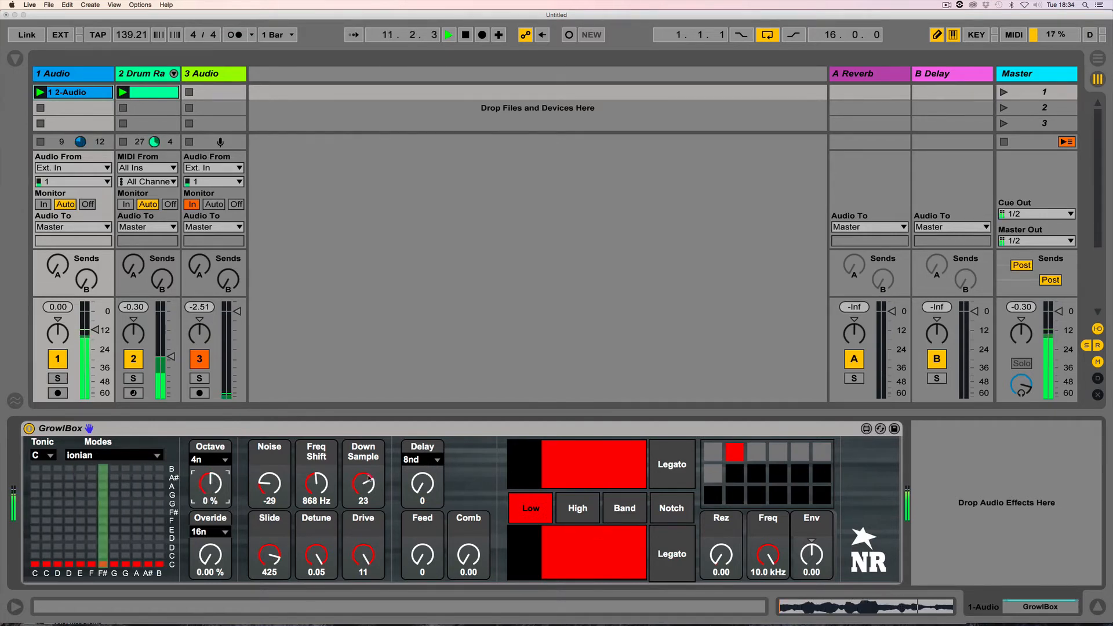
Sweep the filter Freq down to 57.4 Hz and back up to 10.0 kHz during playback.
drag(768, 555, 768, 602)
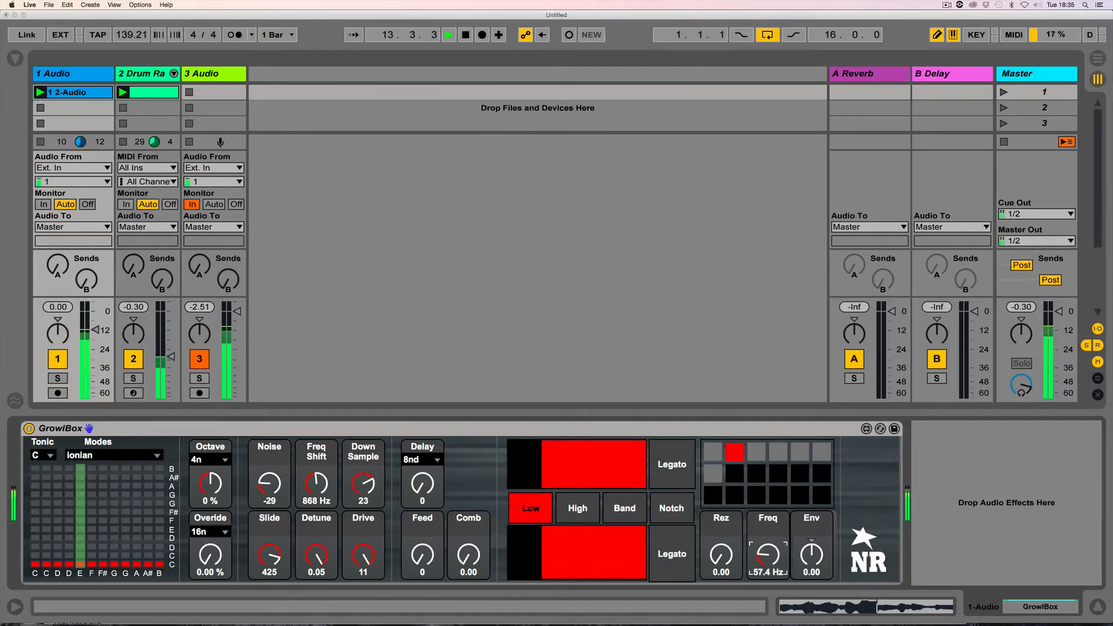
drag(768, 603, 768, 545)
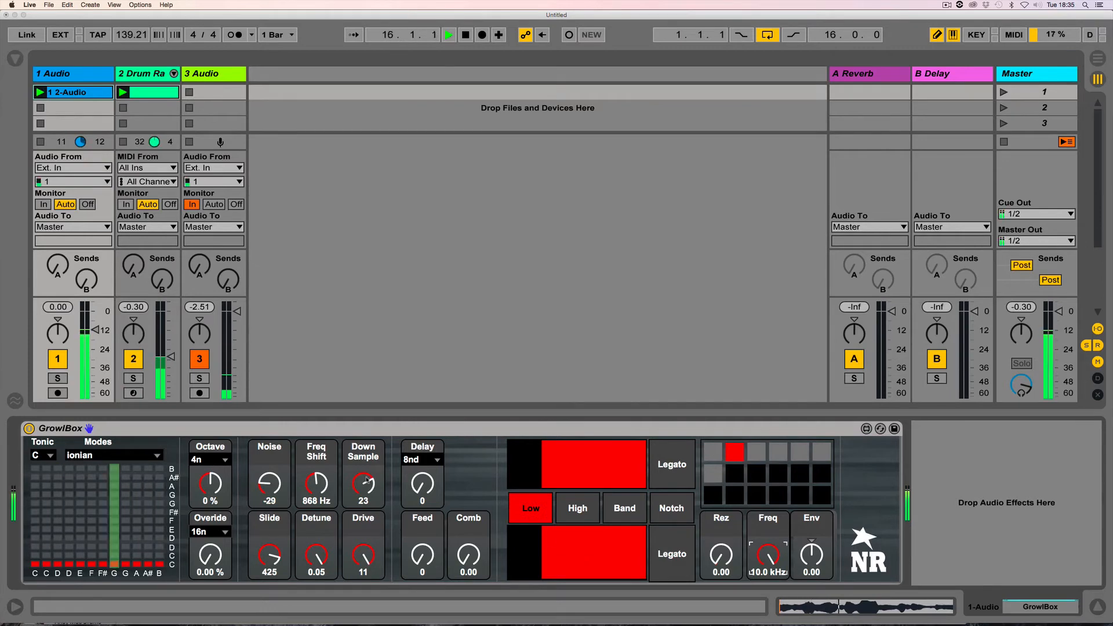
Reset Down Sample, Freq Shift, Detune and Slide to 0, with Noise at -50 and Drive at 1.
drag(366, 480, 366, 510)
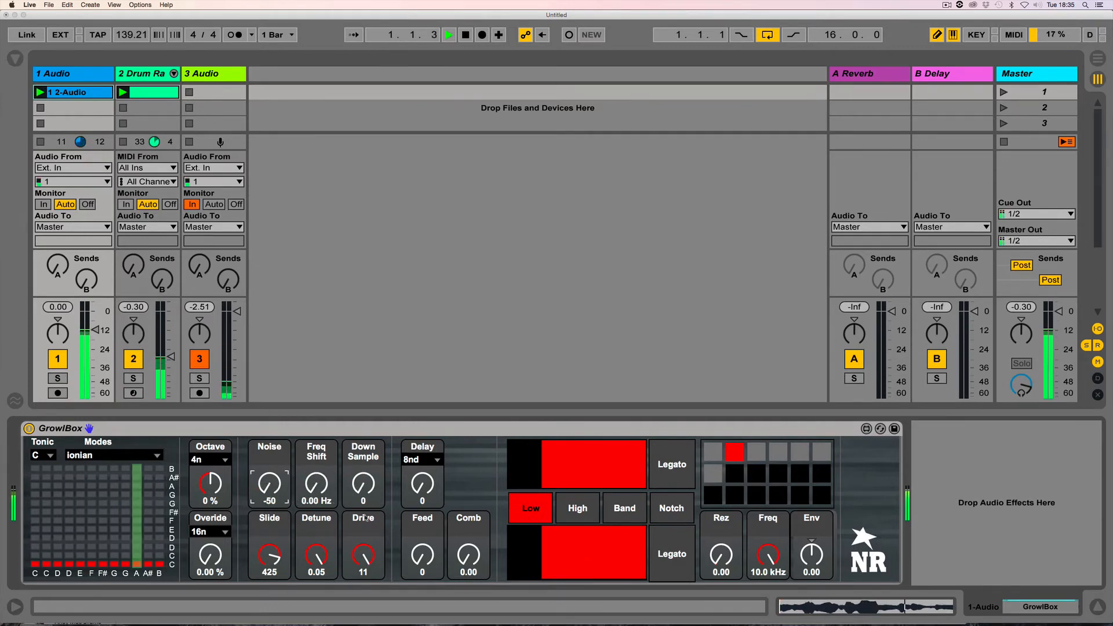
drag(343, 552, 343, 571)
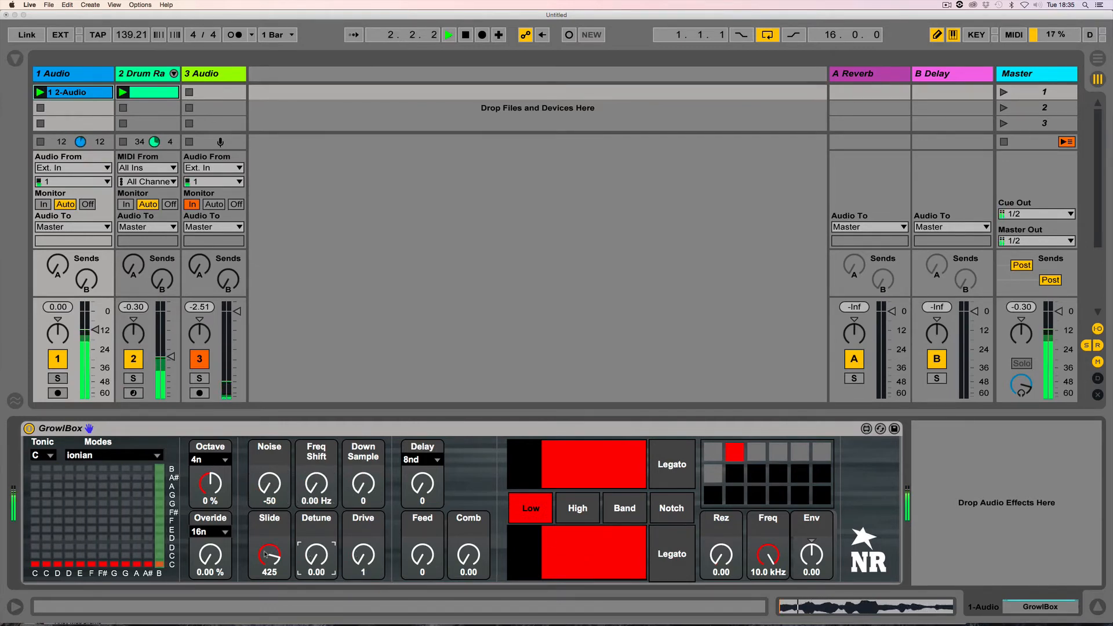
drag(268, 554, 269, 576)
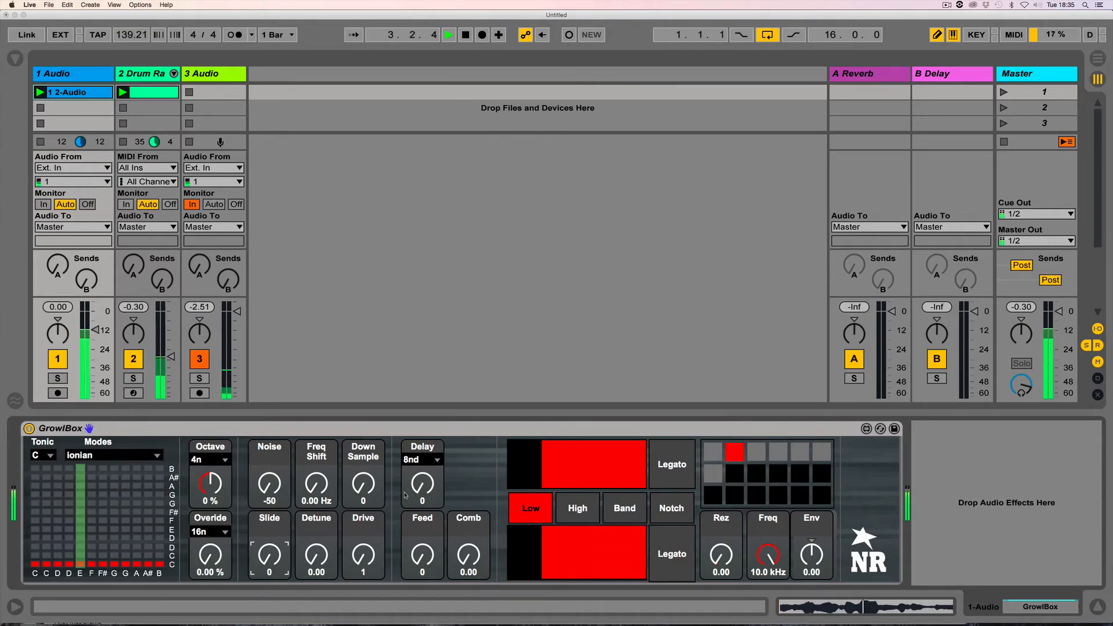
Raise Delay and Feed to 1 during playback, set Octave to 1 %, and ease Feed back to 0.
key(space)
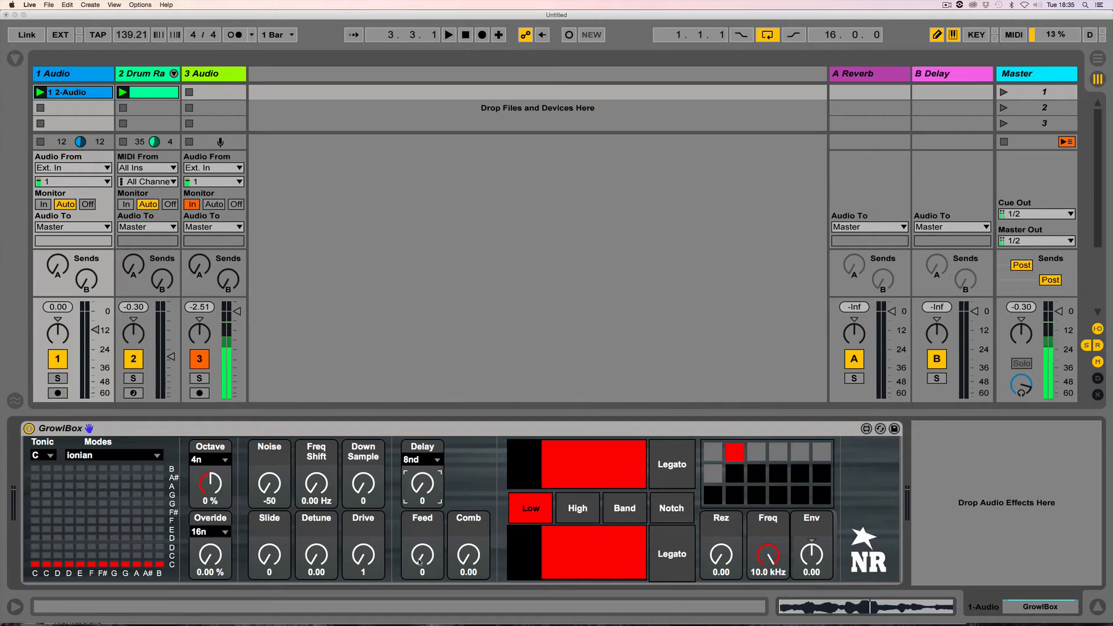
key(space)
drag(421, 557, 421, 551)
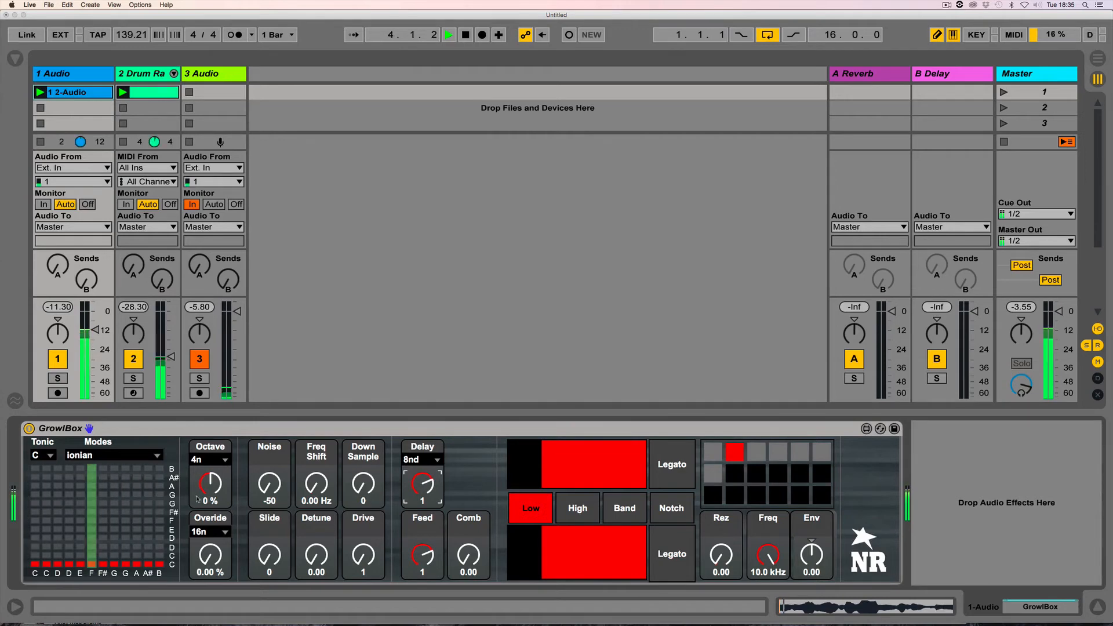
drag(211, 484, 211, 481)
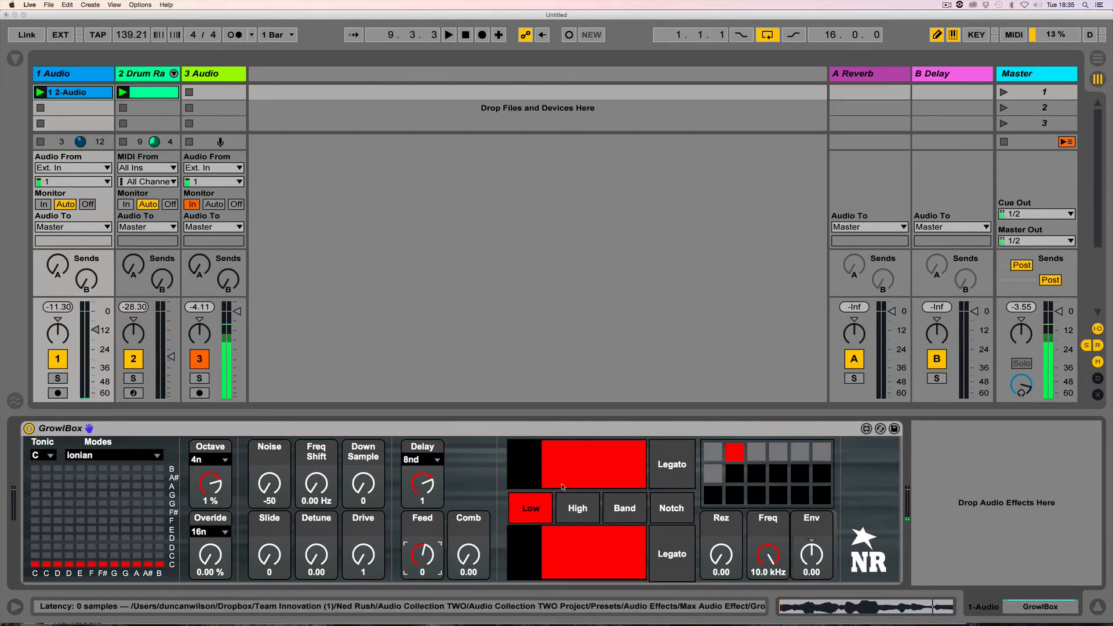
Draw uneven step heights in both filter sequencers and switch the filter type to Band.
mouse_move(547, 466)
mouse_down()
mouse_move(643, 461)
mouse_move(542, 444)
mouse_move(579, 466)
mouse_move(526, 497)
mouse_move(608, 445)
mouse_up()
mouse_move(510, 557)
mouse_down()
mouse_move(643, 550)
mouse_move(517, 544)
mouse_up()
click(618, 507)
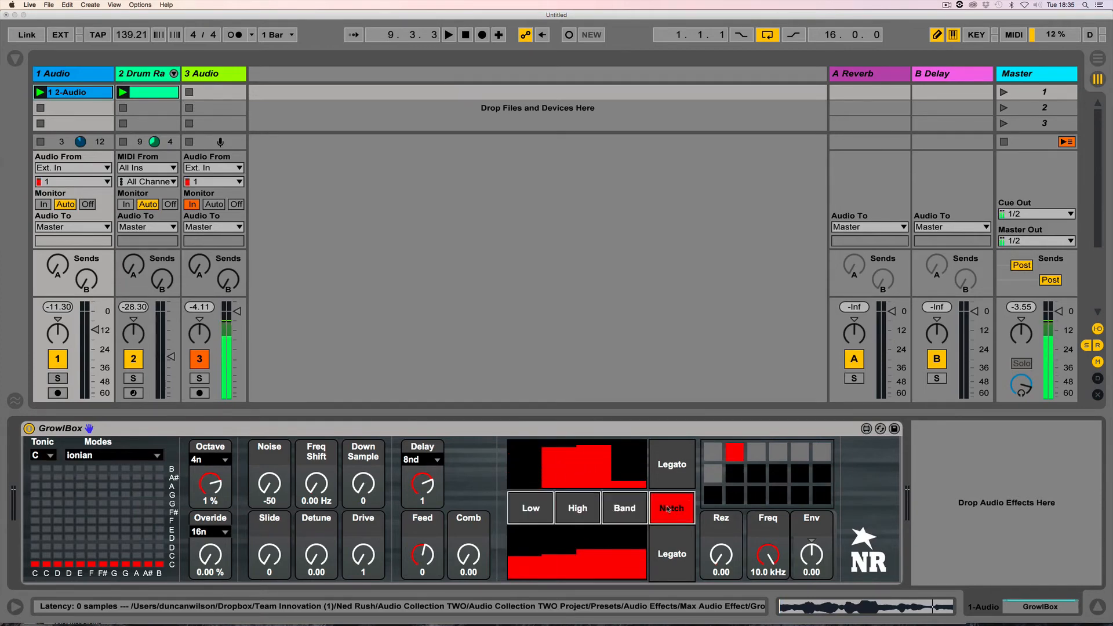
Try Legato on both filter sequencers, turn it off for each, and start playback.
click(658, 478)
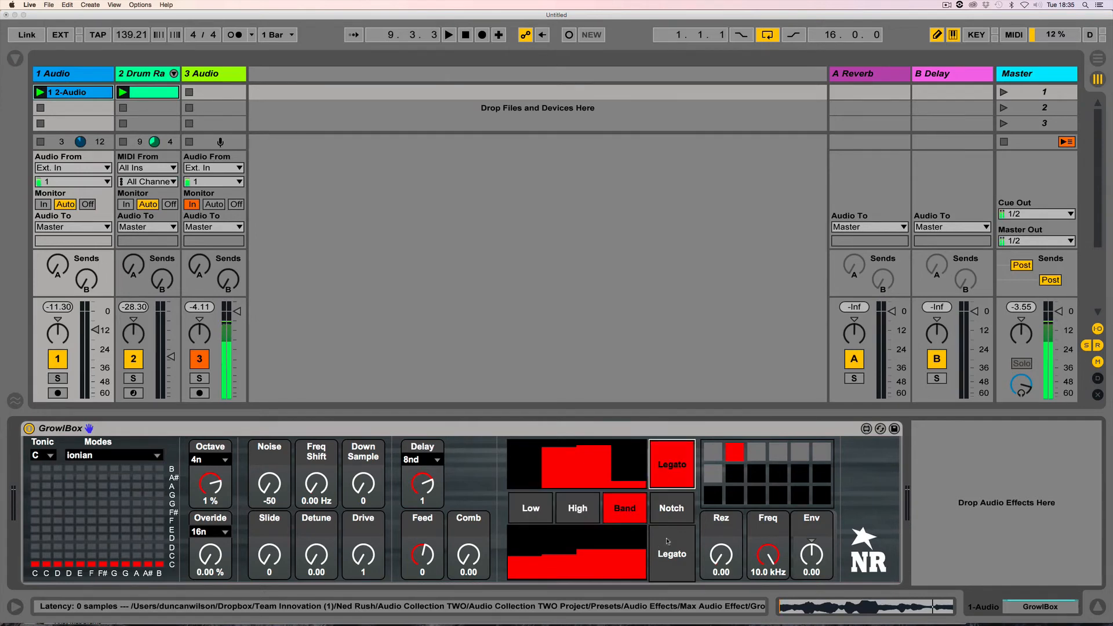
click(669, 487)
click(686, 478)
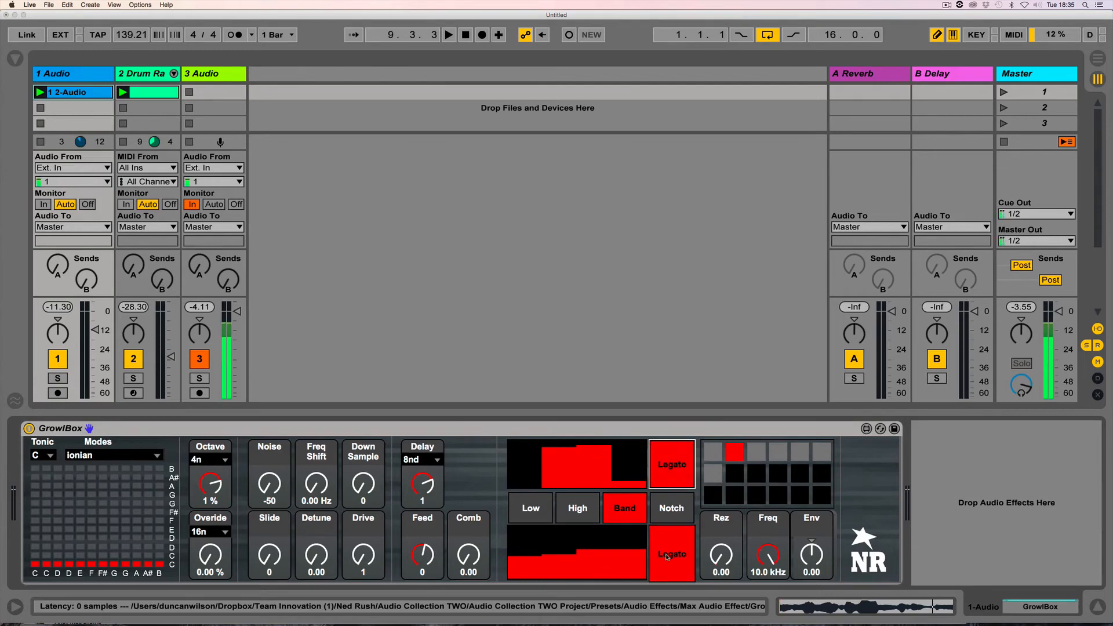
click(679, 480)
click(674, 481)
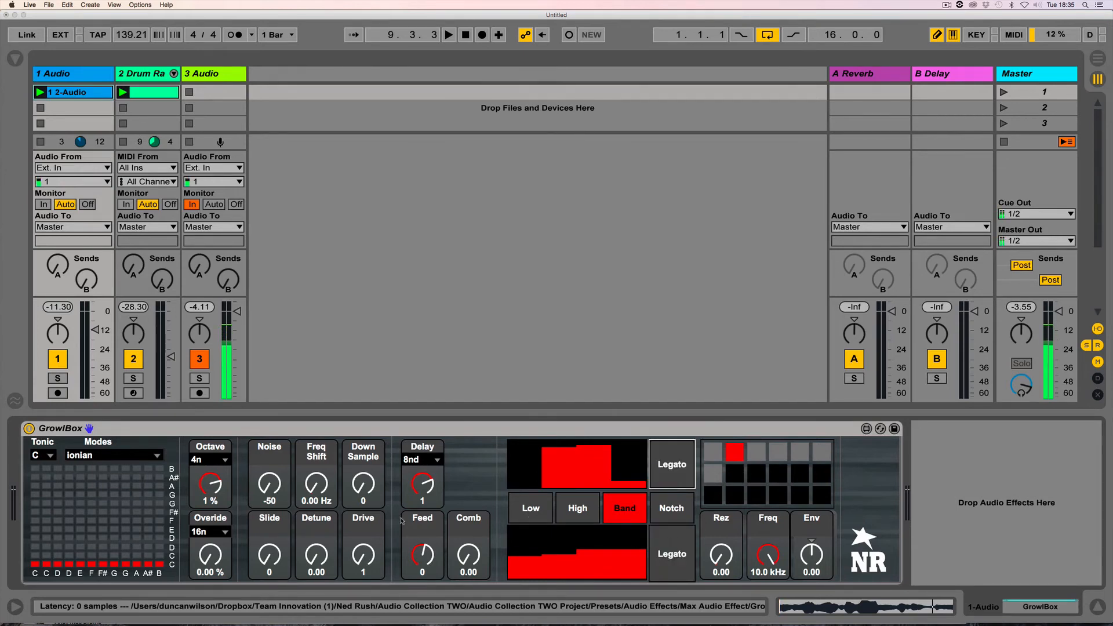
key(space)
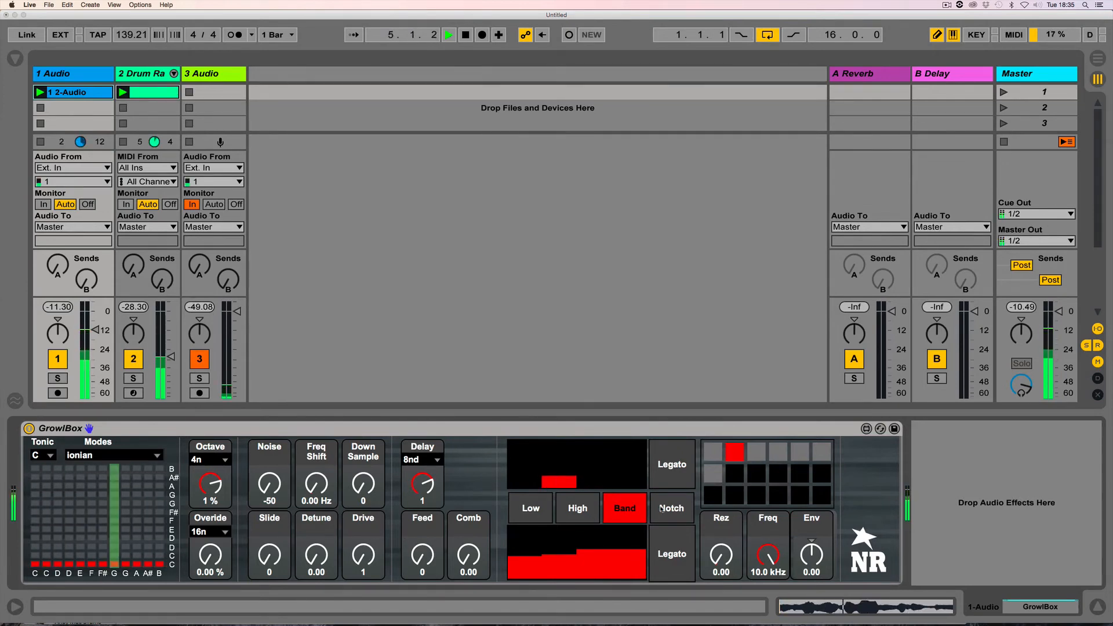
Switch the filter type to Low, lower the upper sequencer's step, and set Env to 40.63, Comb to 0.89 and Octave to 0 %.
click(595, 508)
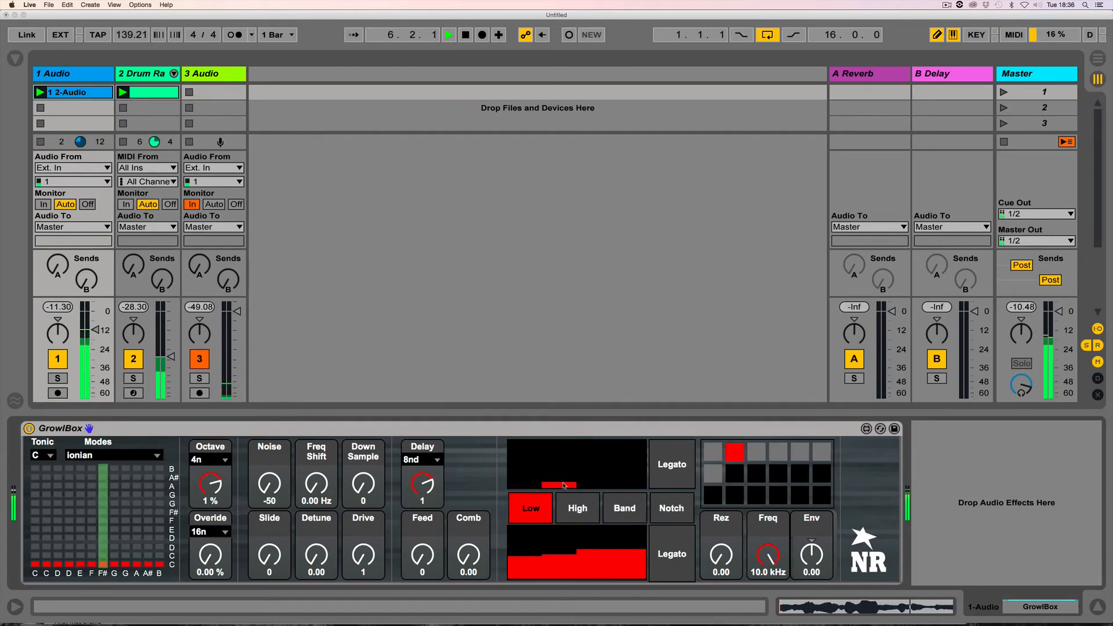
drag(565, 480, 564, 486)
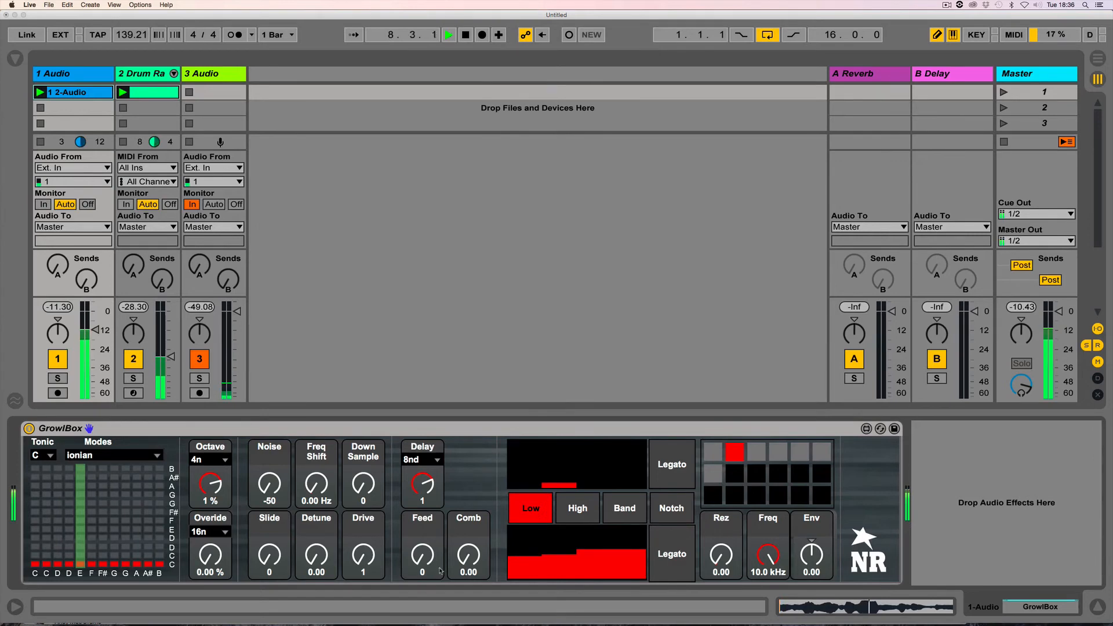
drag(811, 555, 811, 543)
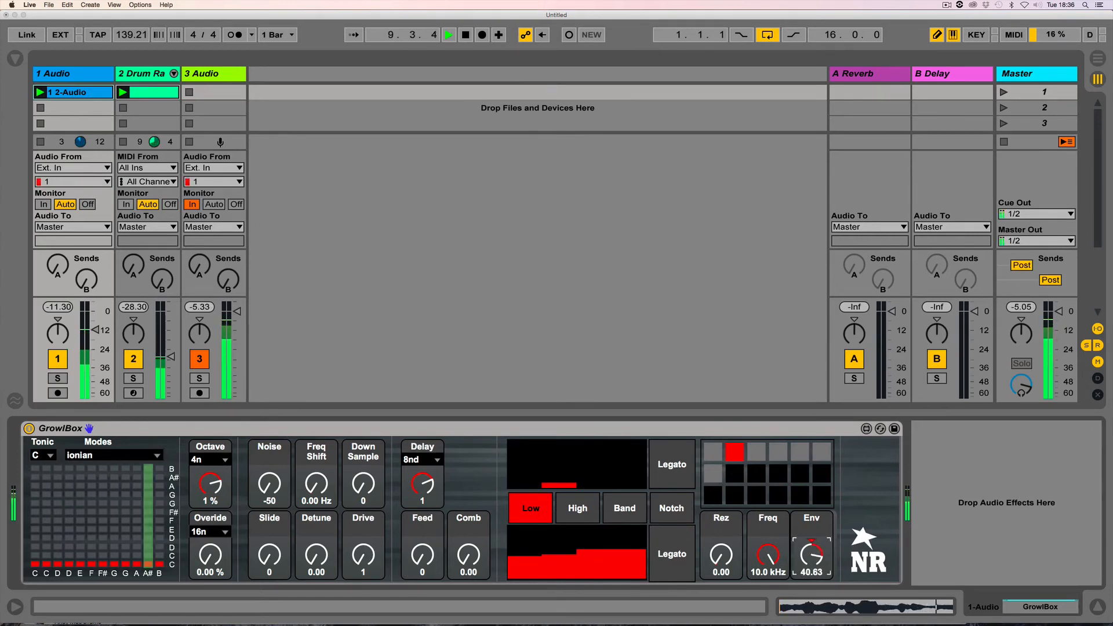
drag(465, 566, 465, 562)
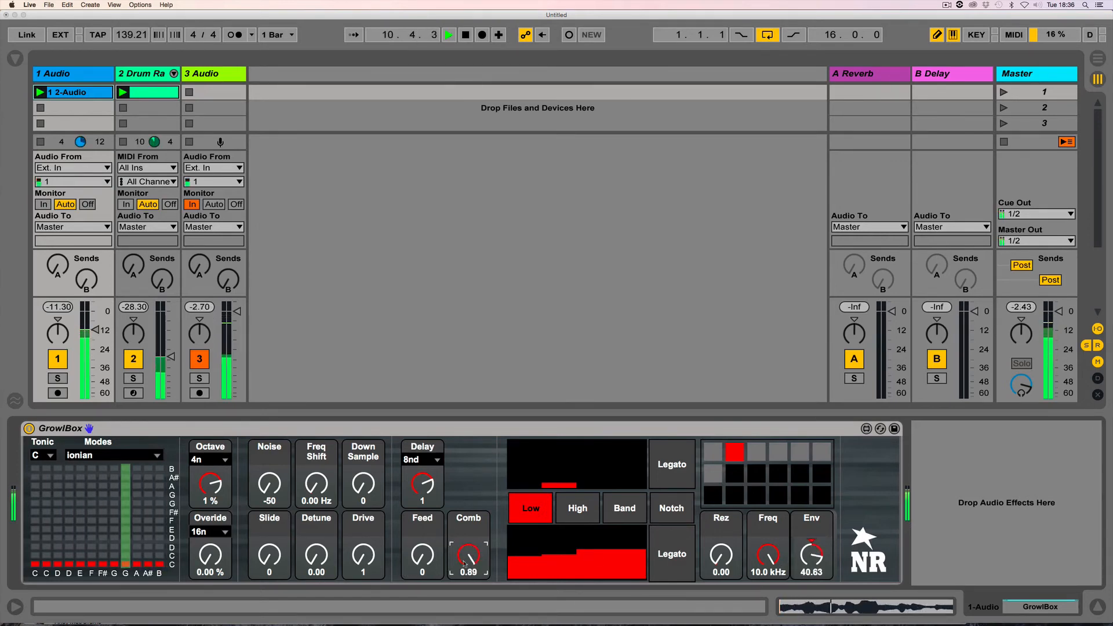
drag(218, 490, 218, 496)
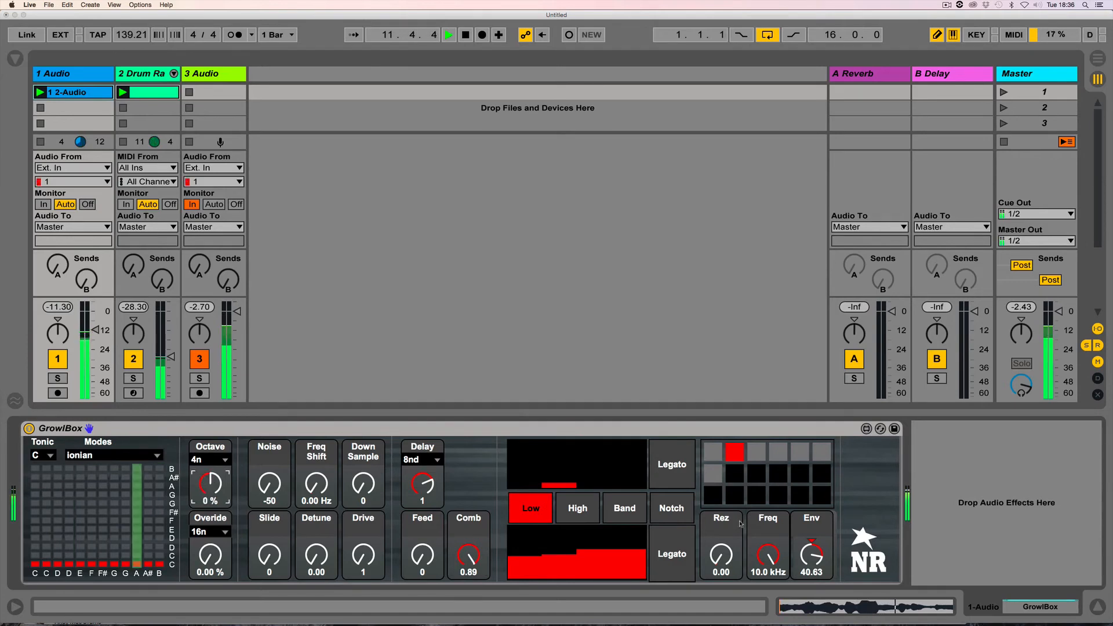
Cut the lower filter sequencer to one short step and set Rez to 0.26, Env to 46.30 and Freq to 2.33 kHz.
drag(768, 557, 767, 551)
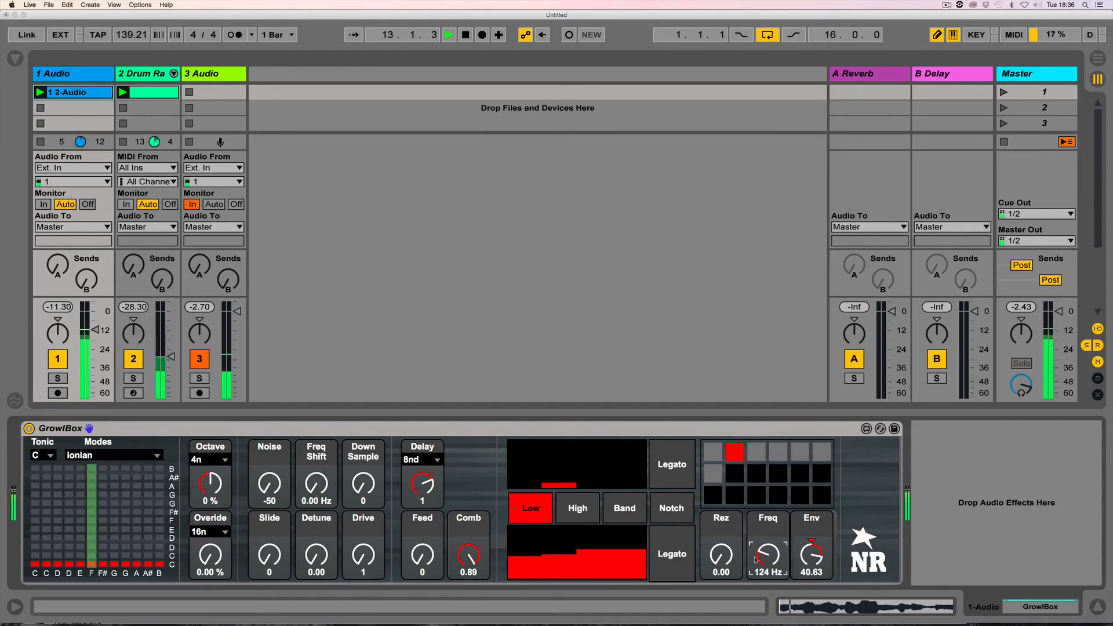
drag(579, 550, 563, 573)
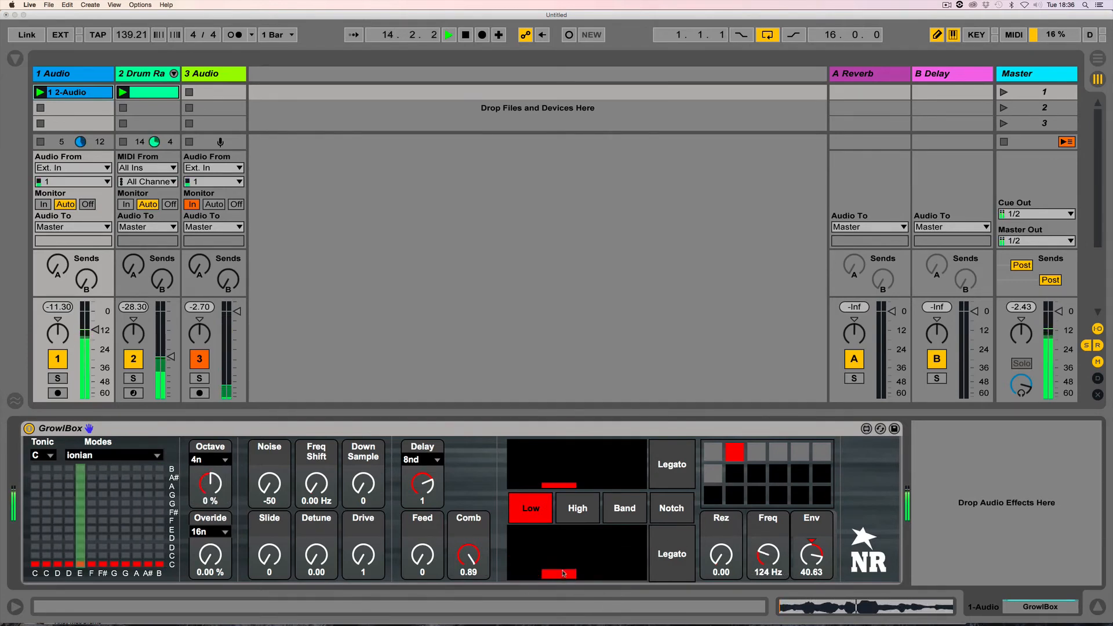
drag(721, 564, 766, 554)
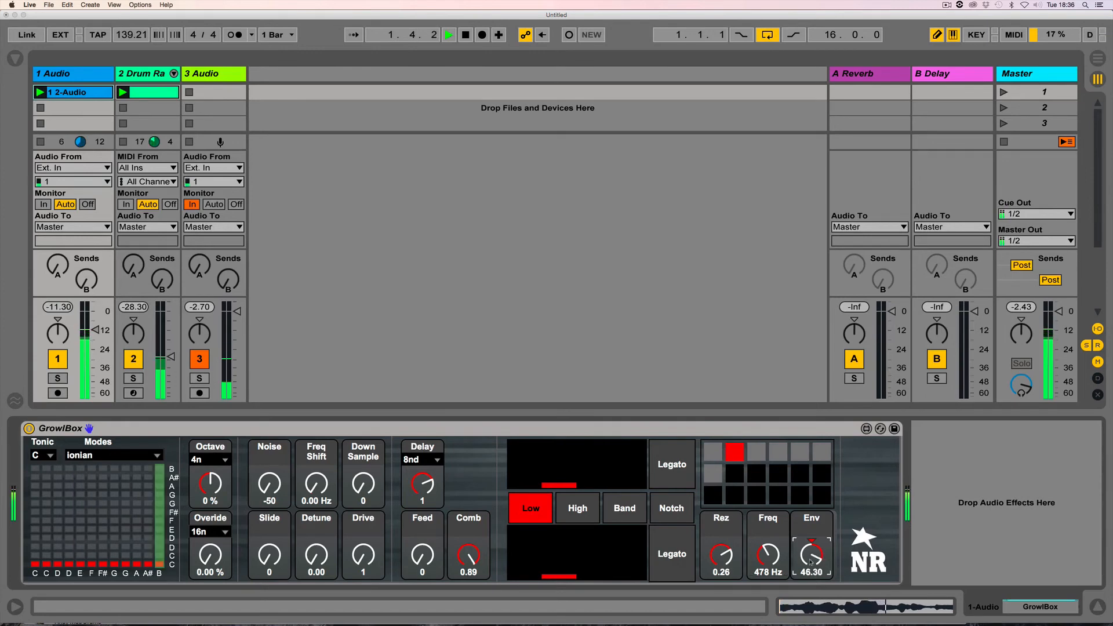
drag(767, 561, 766, 534)
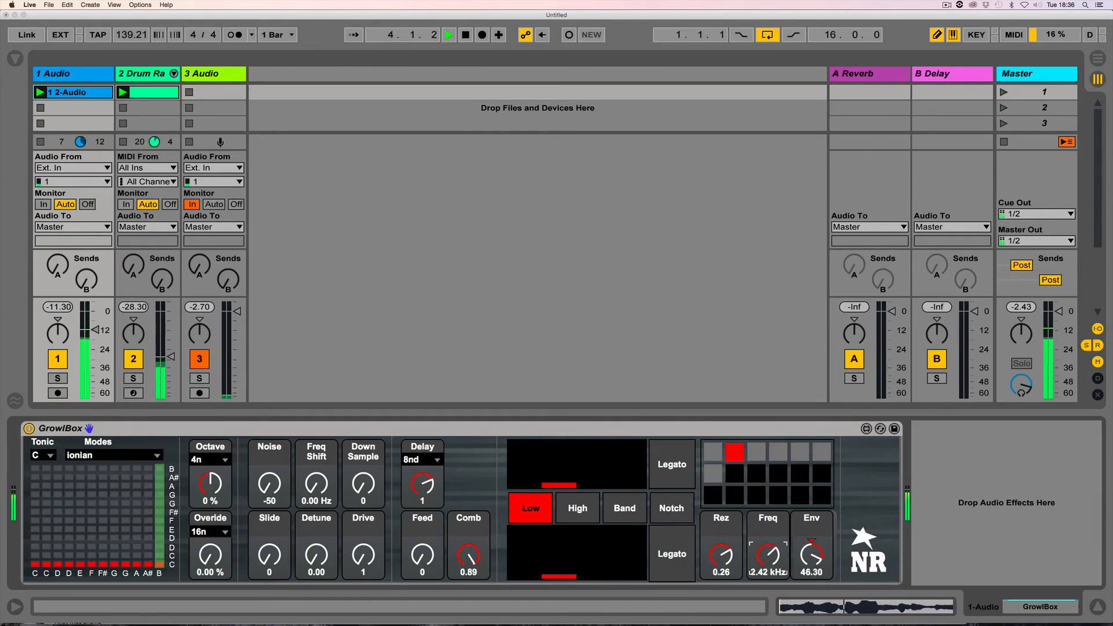
Audition the Band, Notch and High filter types, return to Low, and set Rez to 0.00 and Freq to 1.19 kHz.
click(624, 507)
click(671, 508)
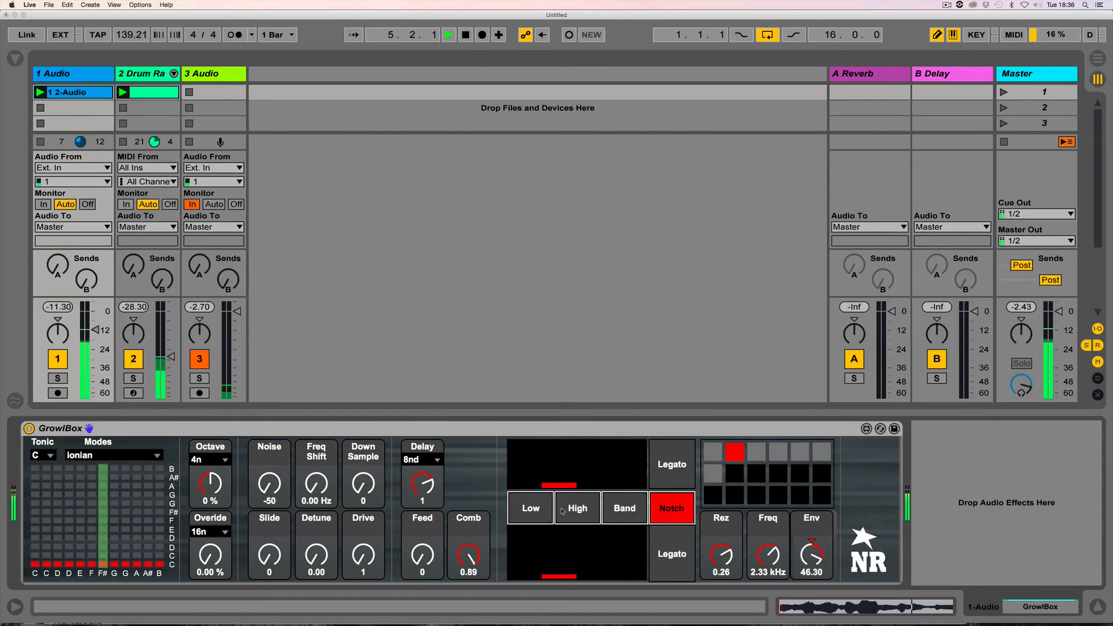
click(577, 507)
click(531, 507)
mouse_move(766, 556)
mouse_down()
mouse_move(766, 574)
mouse_move(721, 573)
mouse_move(767, 546)
mouse_up()
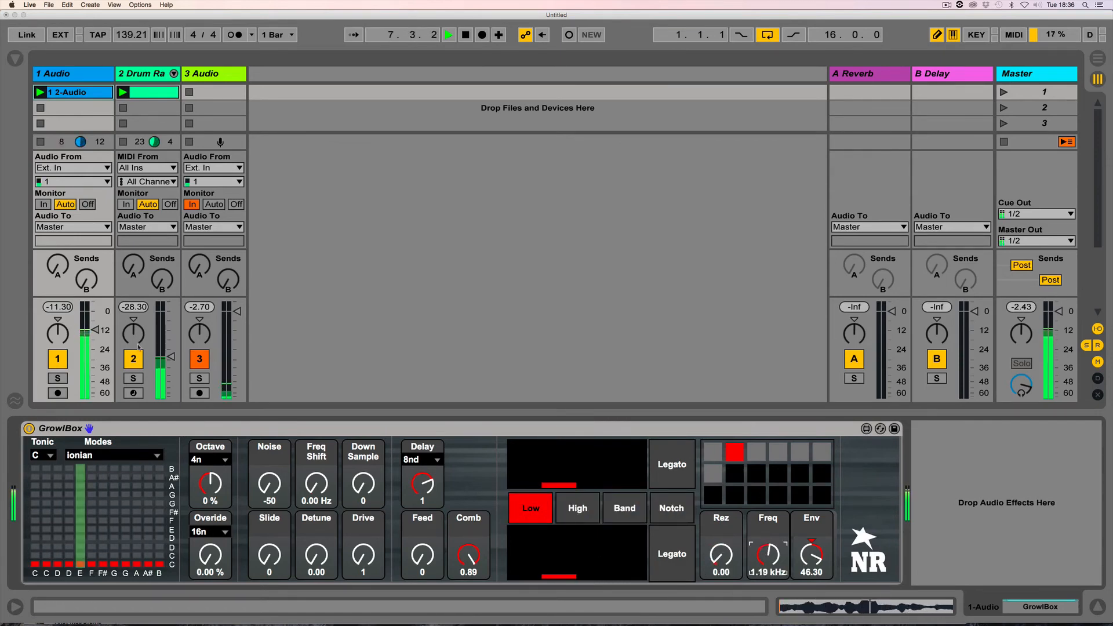
Raise the drum track's volume to about -0.30 dB and the 1 Audio track's volume to 0 dB.
drag(164, 356, 164, 310)
drag(95, 363, 95, 344)
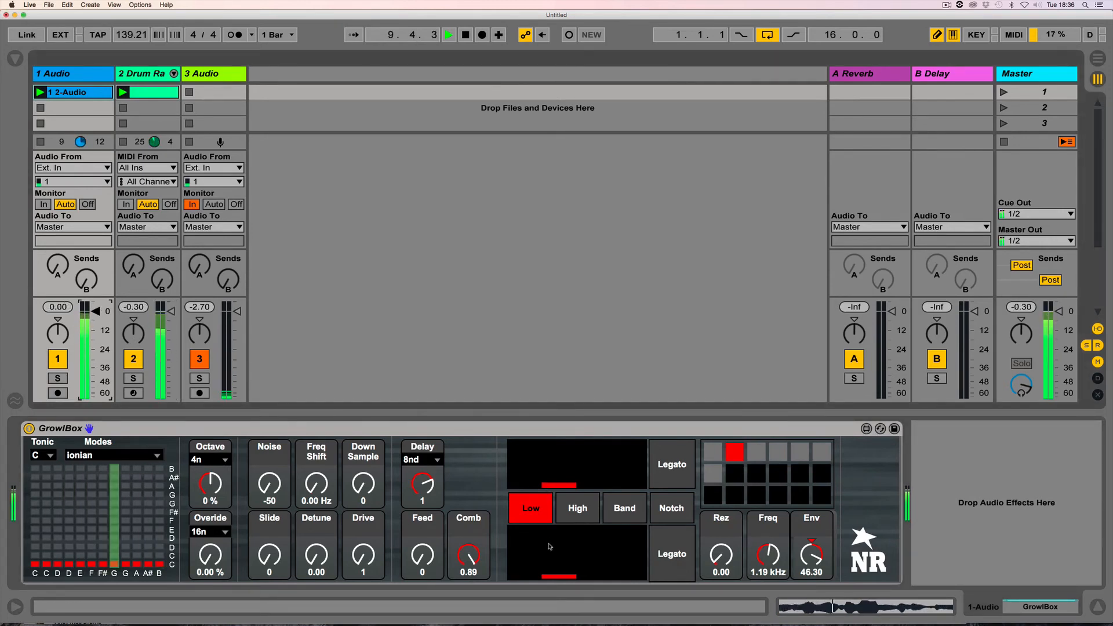
Raise the lower sequencer's step slightly, set Slide to 138, and place higher notes in the E, F#, A and A# grid columns.
click(553, 563)
drag(269, 555, 269, 532)
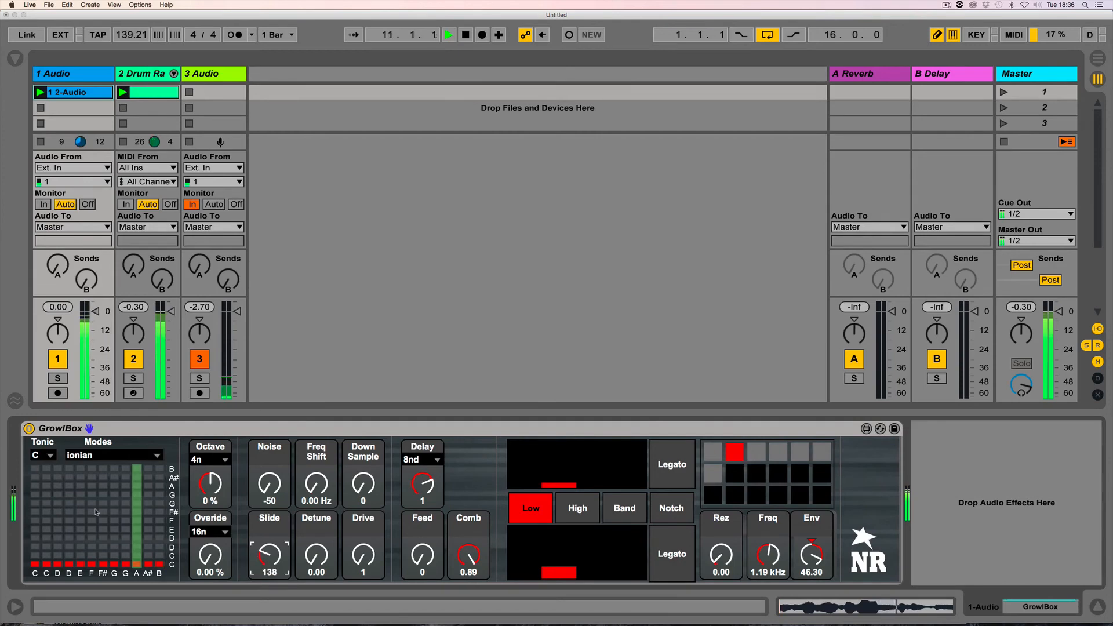
click(80, 521)
click(102, 477)
click(137, 494)
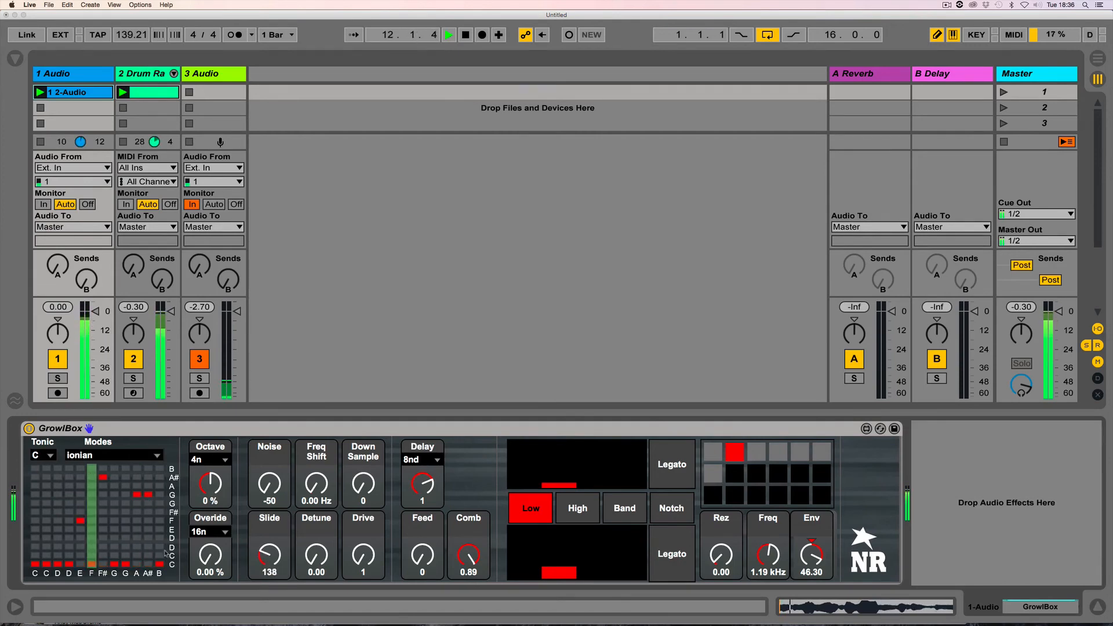
Try the octatonic 2-1 mode for the note grid, and settle on minor pentatonic.
click(87, 455)
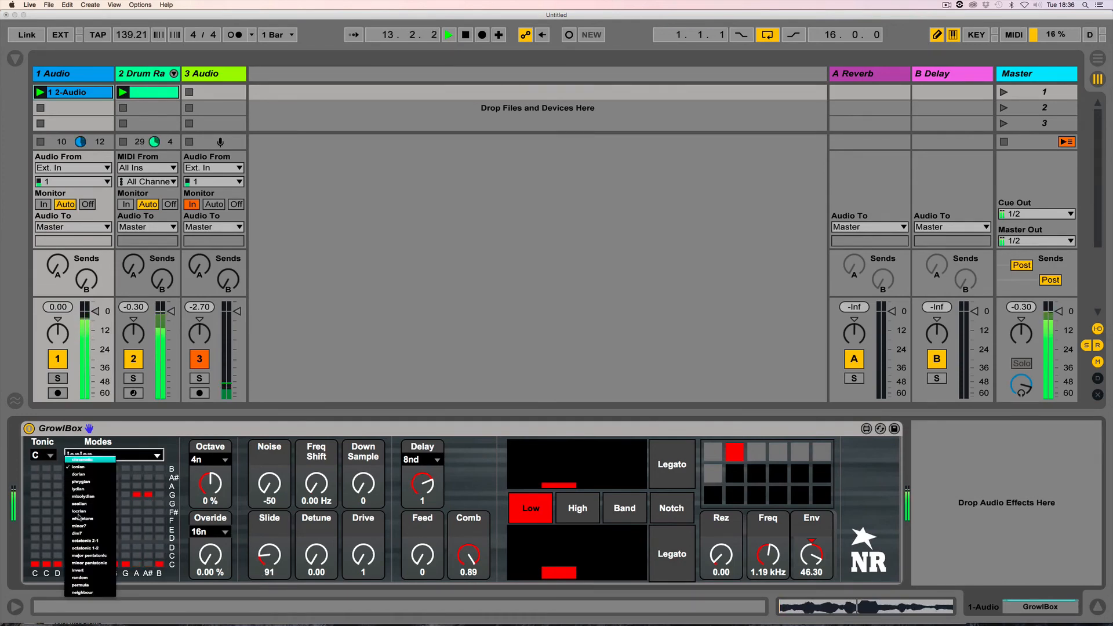
click(82, 540)
click(131, 456)
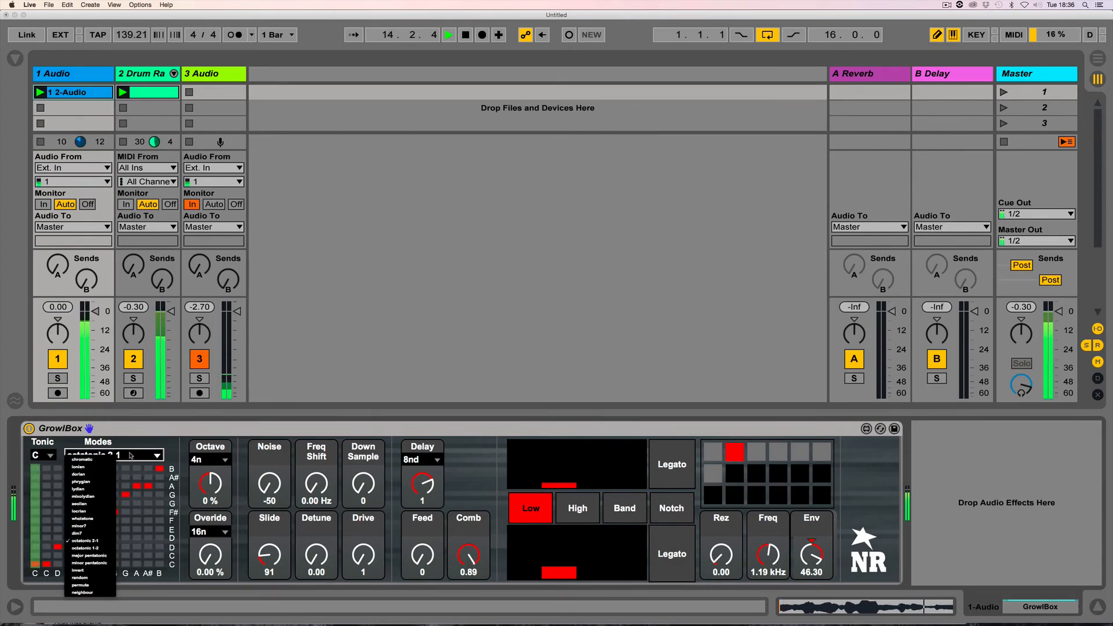
click(88, 562)
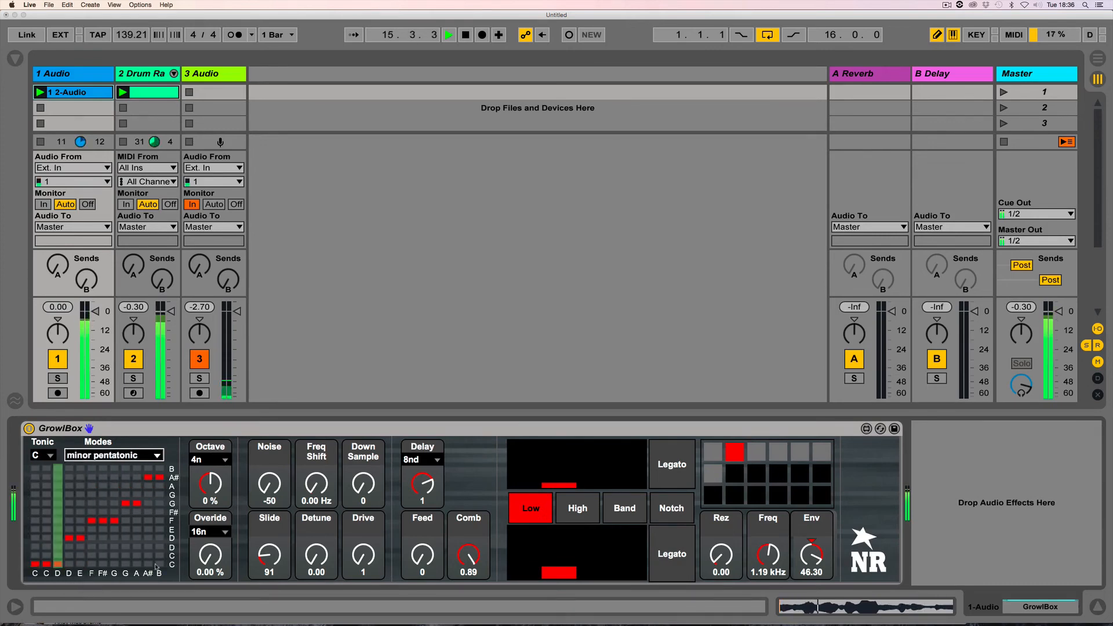
Set the Octave rate to 16n, and bring Freq to 164 Hz and Env to 22.68.
click(208, 459)
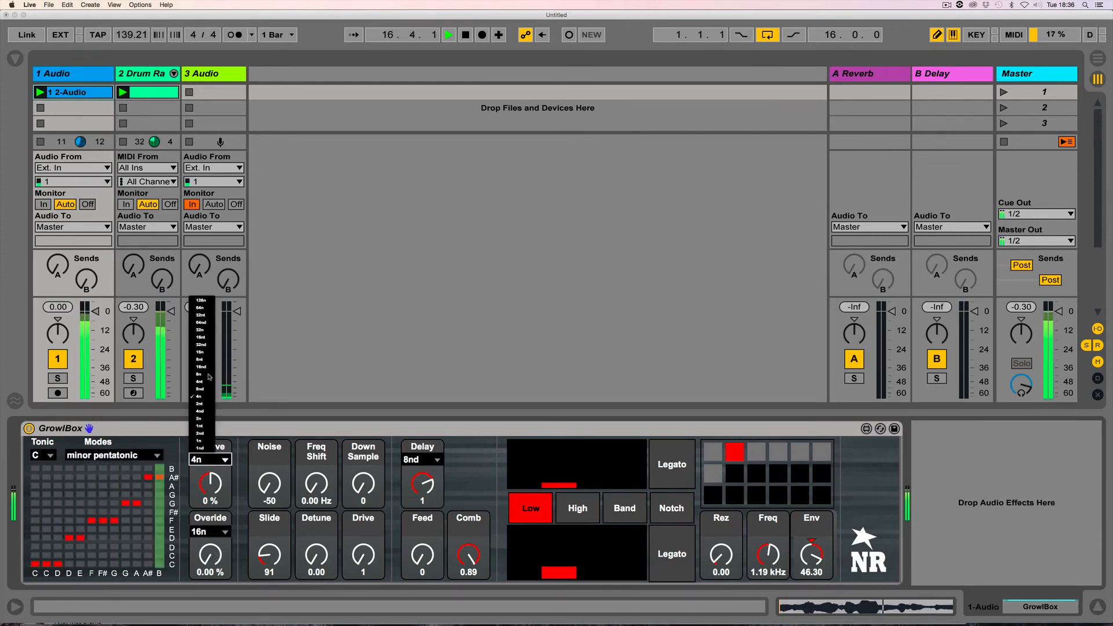
click(203, 353)
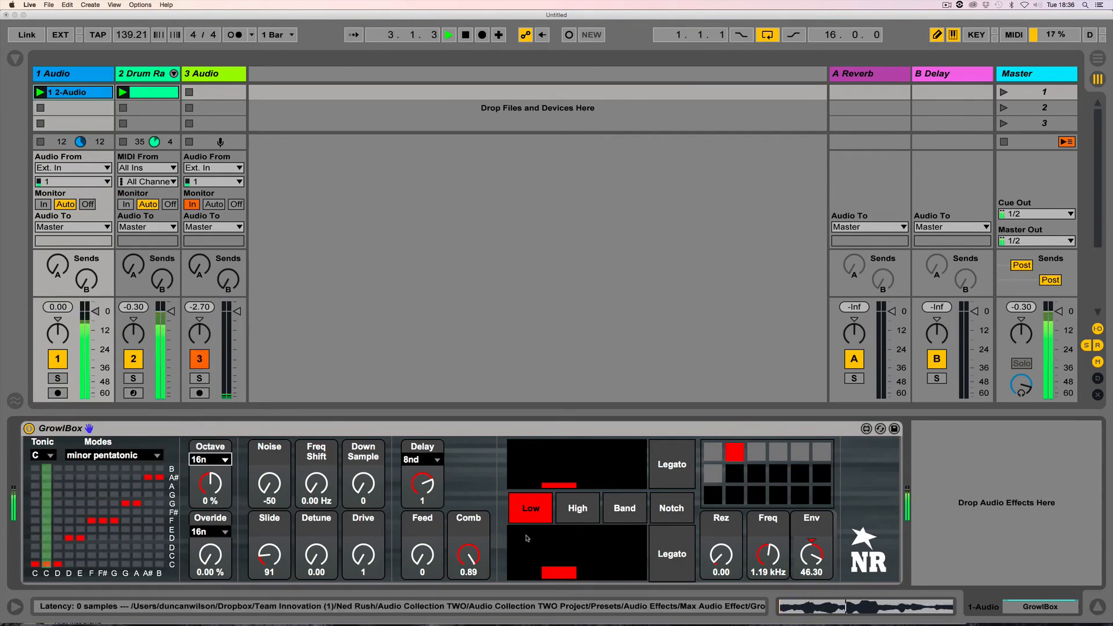
drag(768, 554, 811, 579)
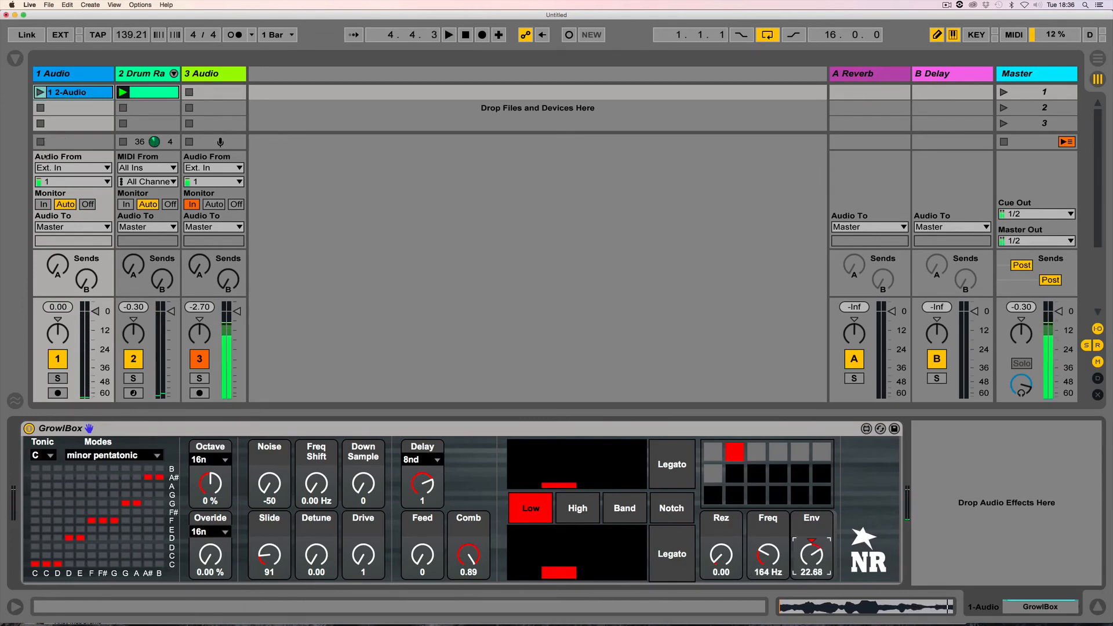
Paste the GrowlBox at the end of the 3 Audio track's device chain and bring it fully into view.
key(Right)
key(Right)
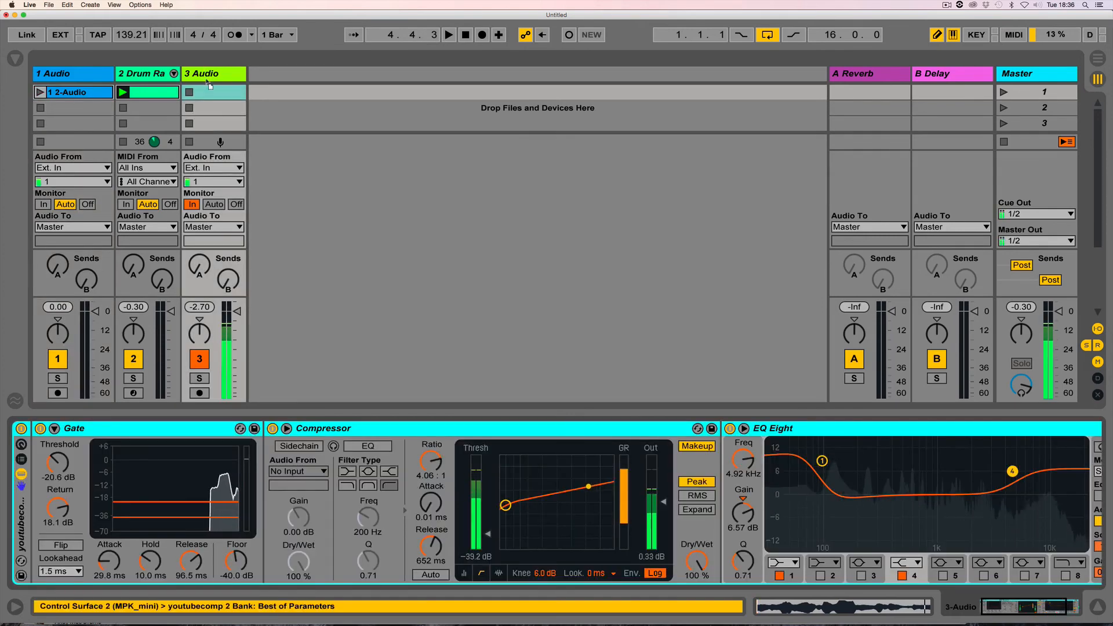
key(super+v)
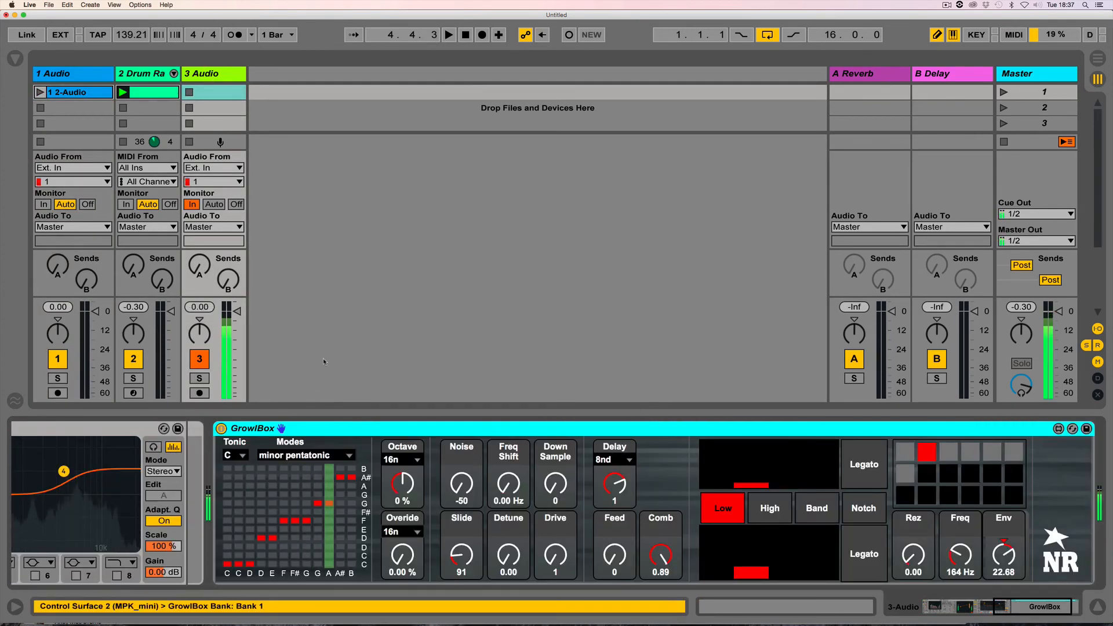
click(1006, 611)
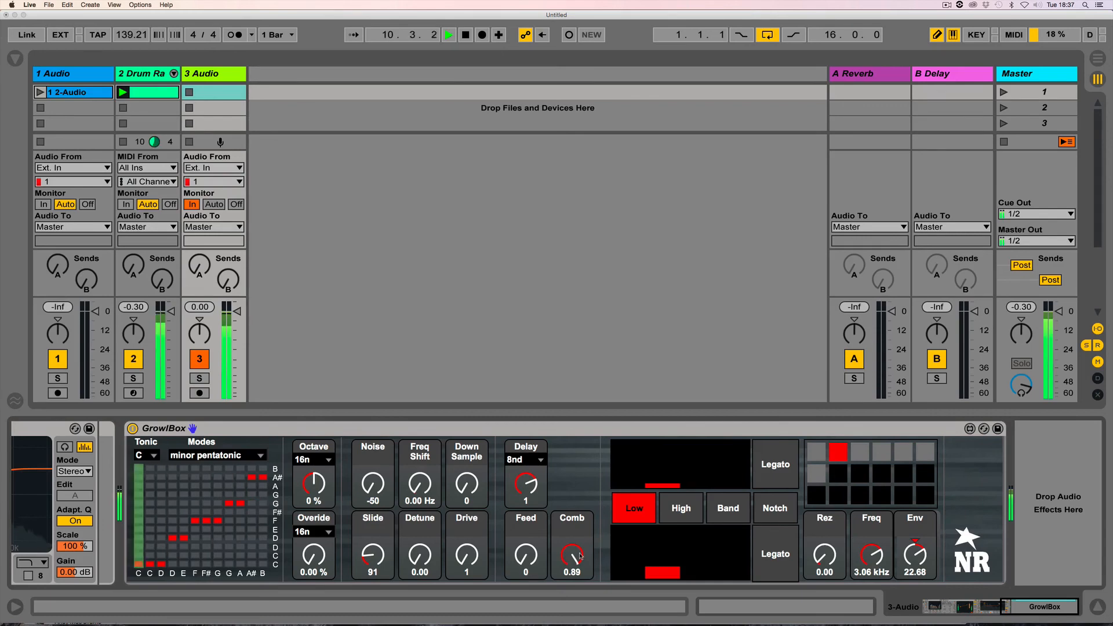
Set Freq to 3.80 kHz and Env to 43.46, with the Octave rate at 4n and the Overide rate at 8nd.
mouse_move(871, 554)
mouse_down()
mouse_move(871, 580)
mouse_move(871, 565)
mouse_up()
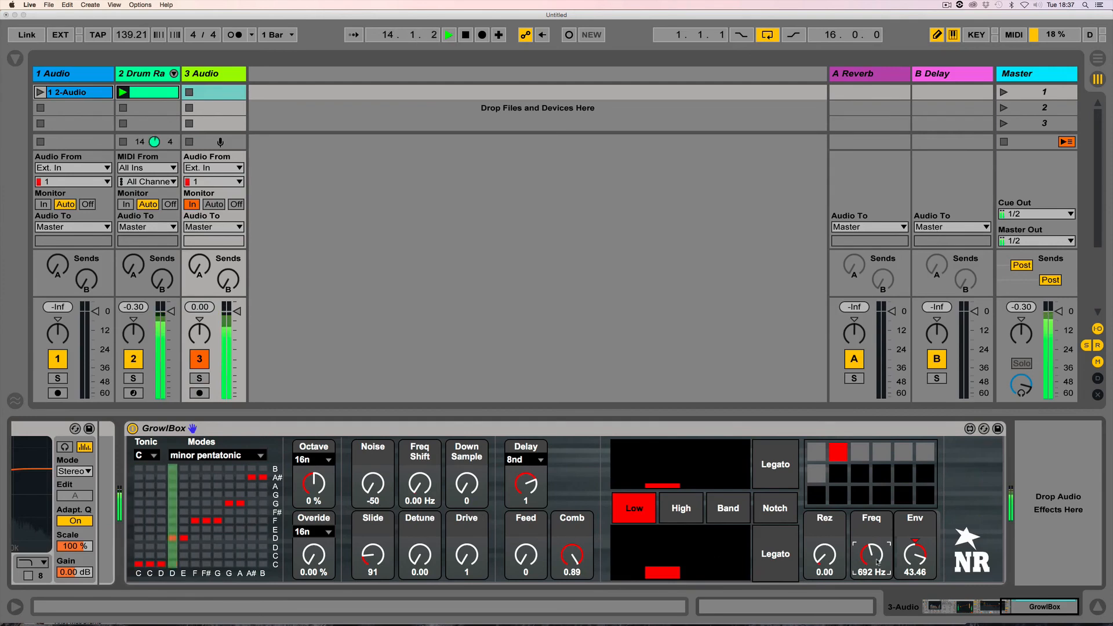
drag(878, 561, 878, 532)
click(314, 459)
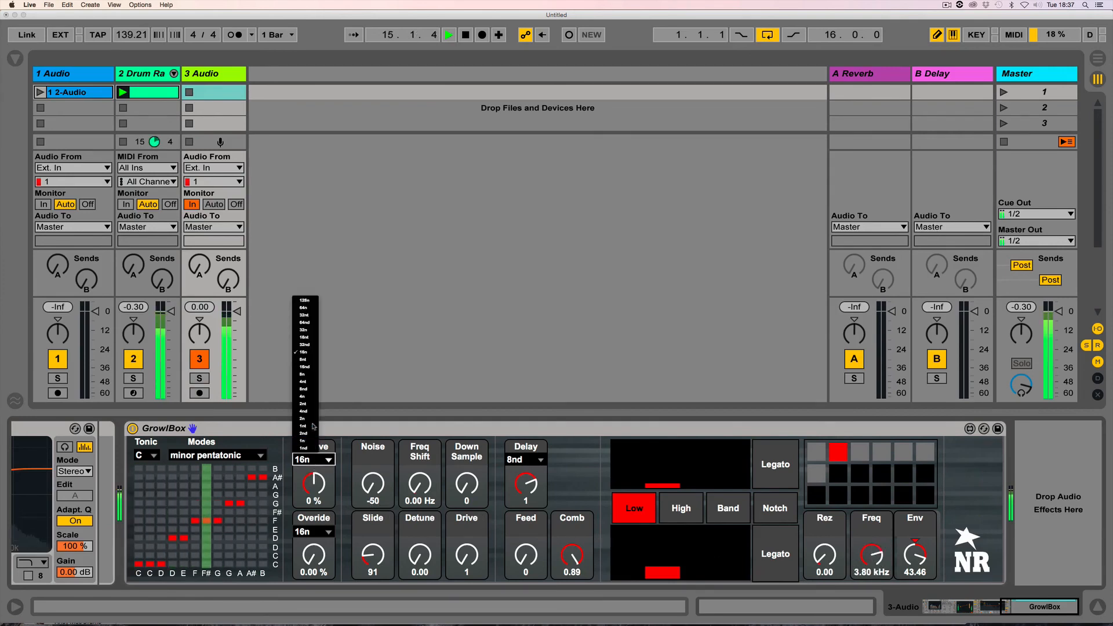
click(302, 381)
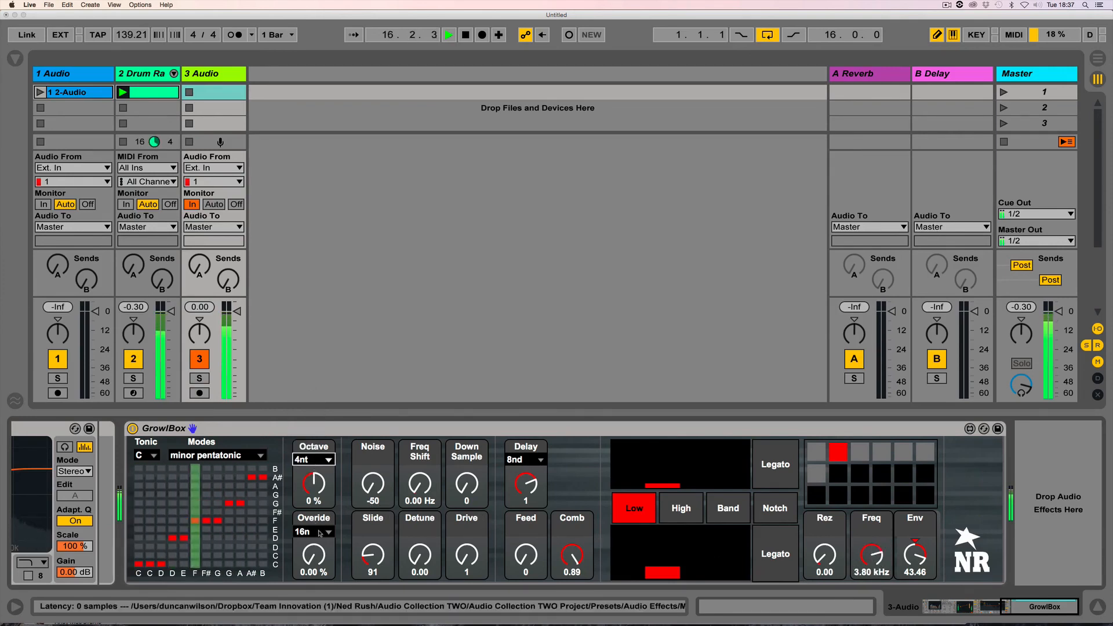
click(314, 459)
click(306, 392)
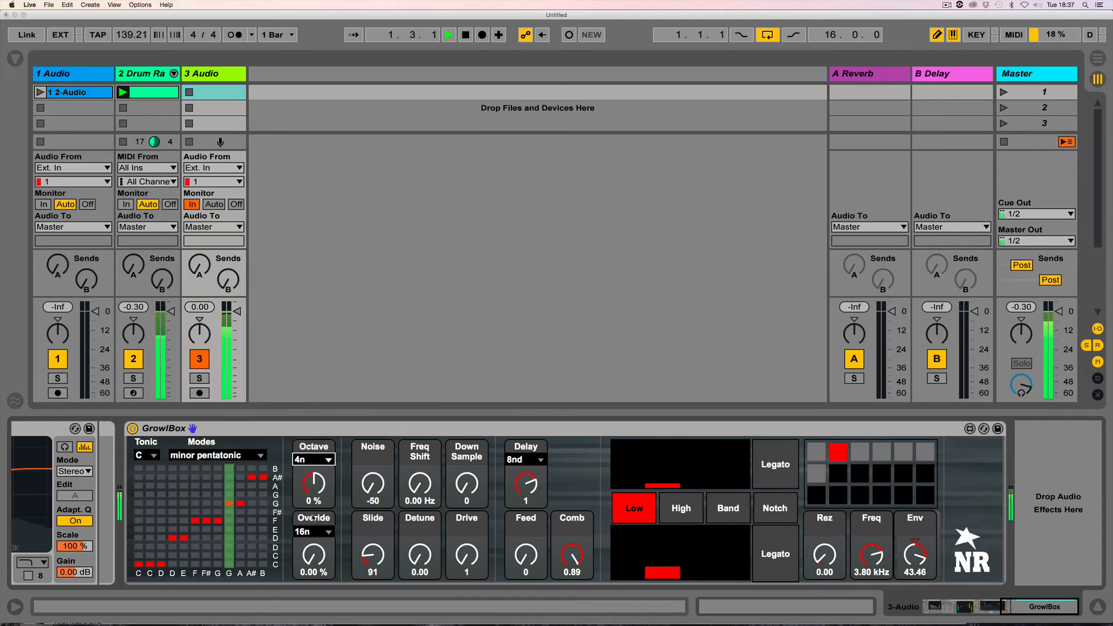
click(313, 531)
click(311, 466)
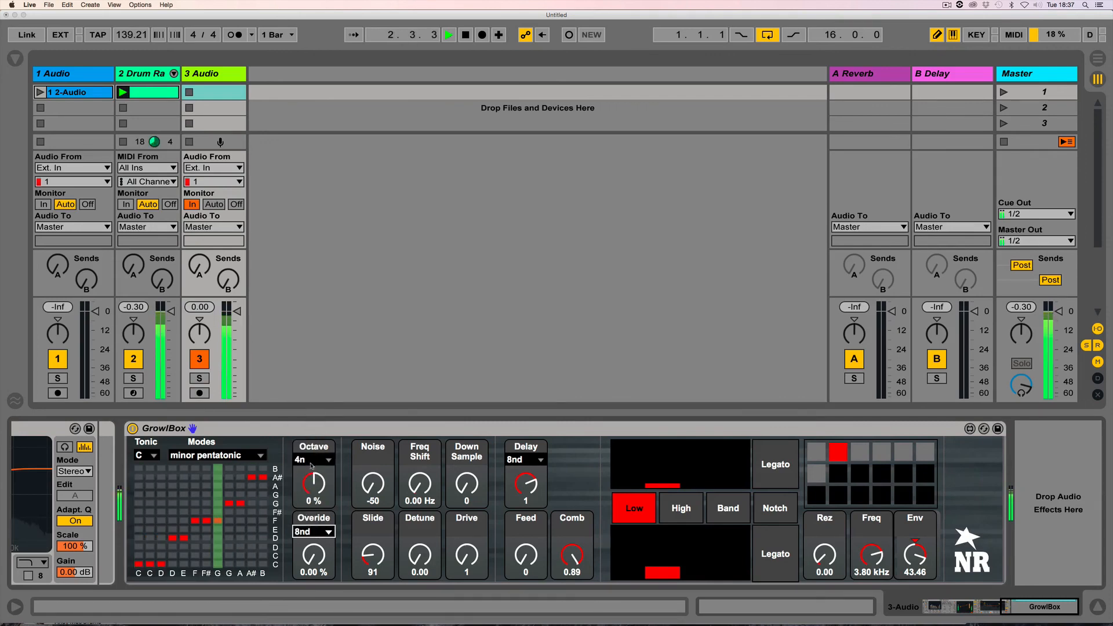
Draw three descending steps in the upper filter sequencer, leaving the first empty, and raise Feed to 1.
click(714, 475)
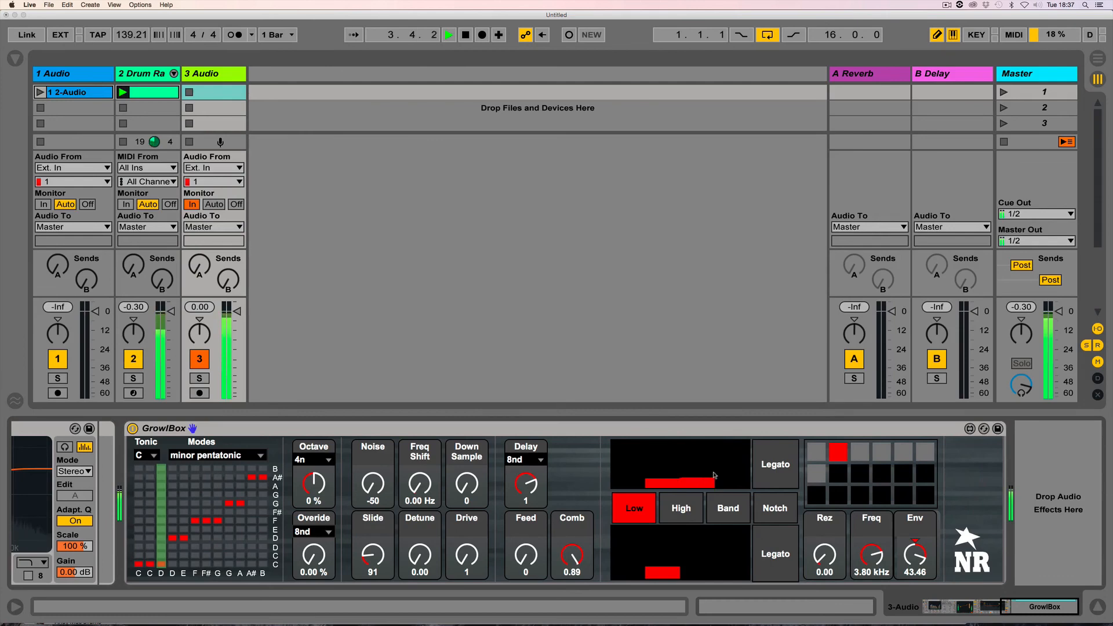
drag(526, 554, 526, 524)
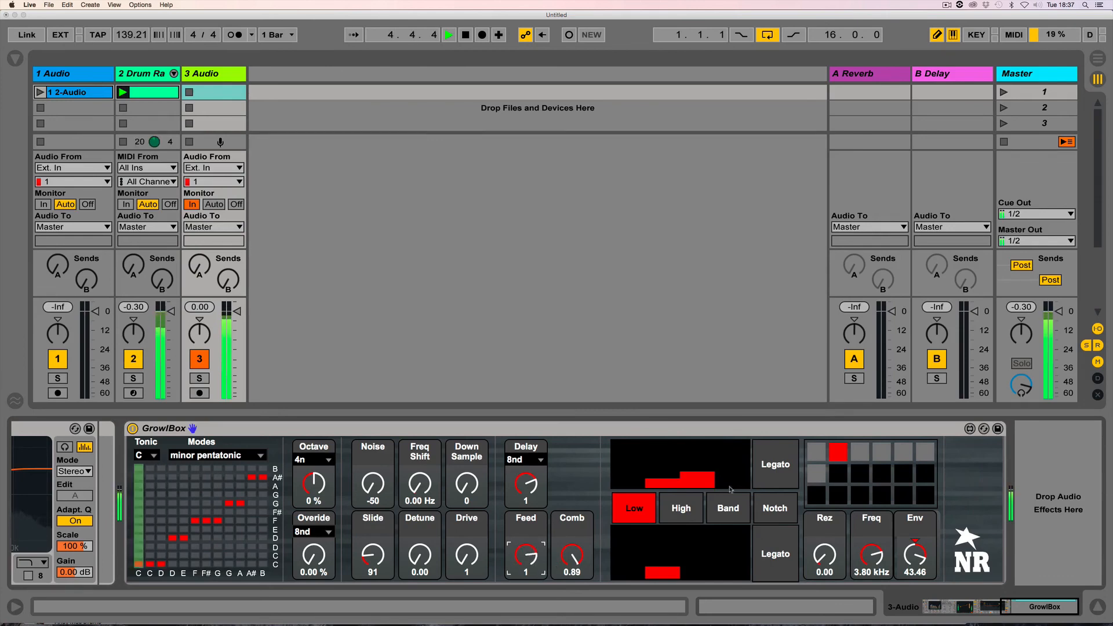
click(717, 470)
click(674, 453)
click(691, 457)
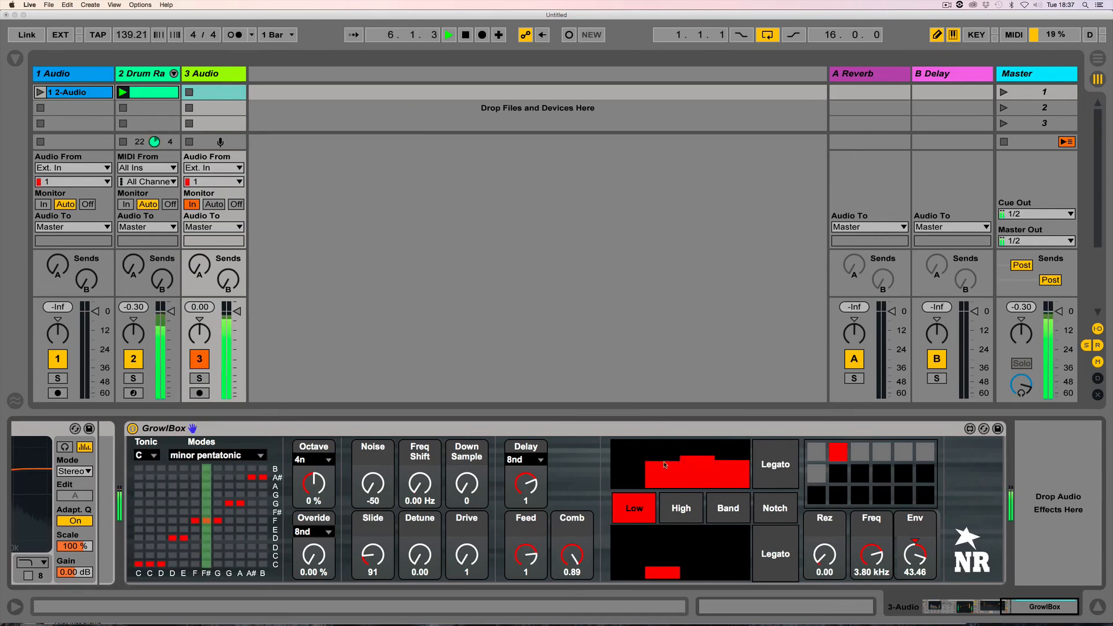
click(697, 468)
click(727, 472)
Set Freq to 6.38 kHz, Drive to 4, Down Sample to 22 and Slide to 256, keeping Noise at -50.
drag(871, 555, 871, 539)
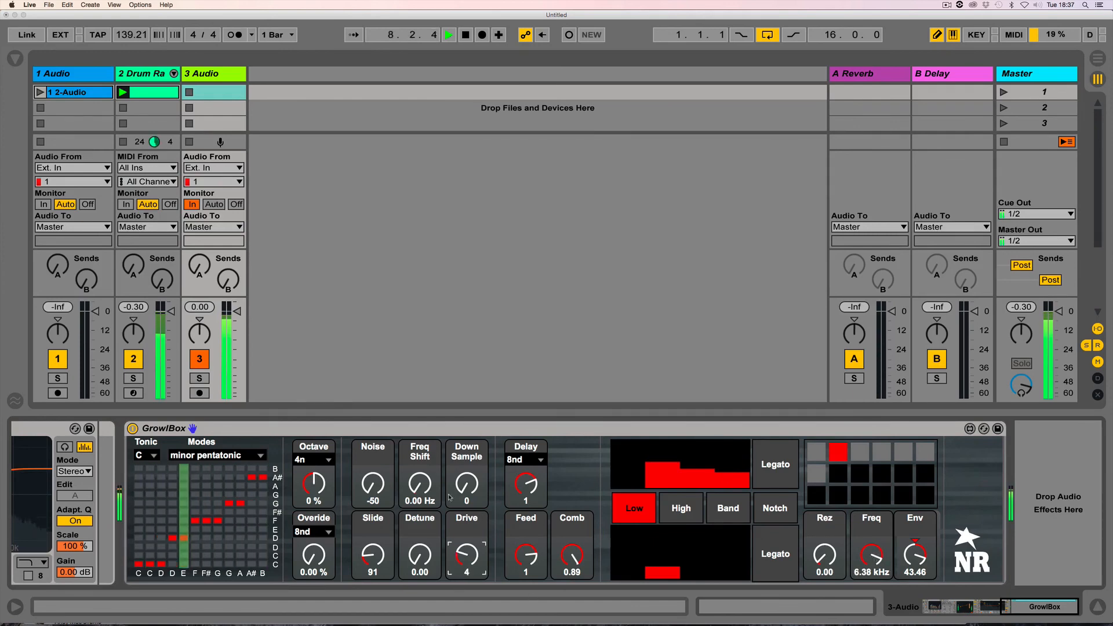
drag(451, 496, 450, 487)
drag(373, 483, 372, 464)
drag(373, 554, 372, 496)
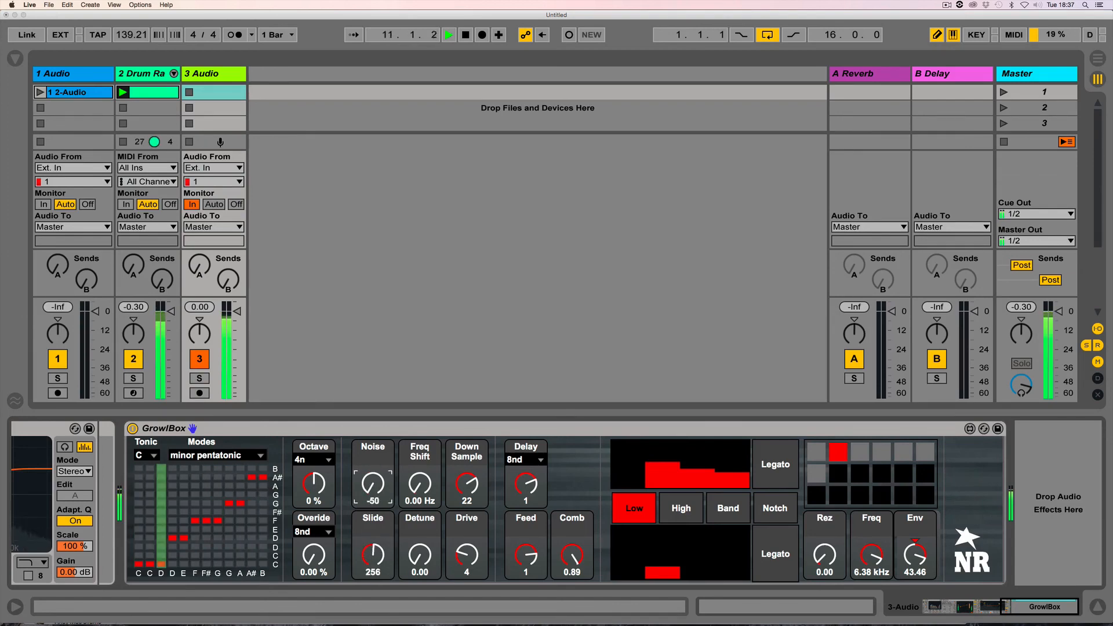
Switch off the GrowlBox on the 3 Audio track and mute the drum track.
click(132, 428)
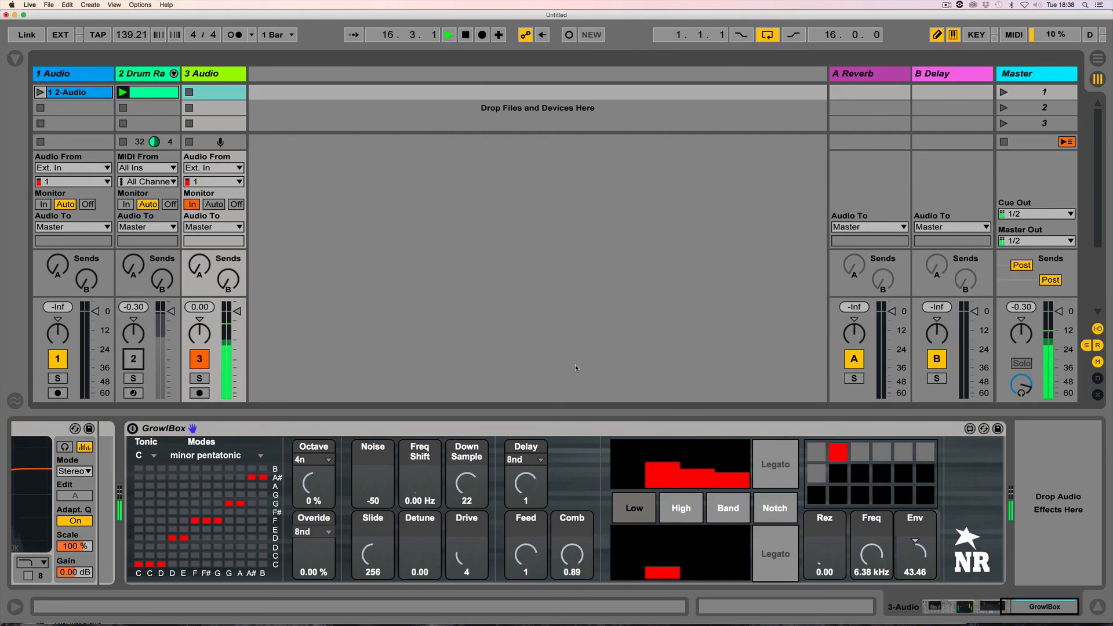
click(944, 6)
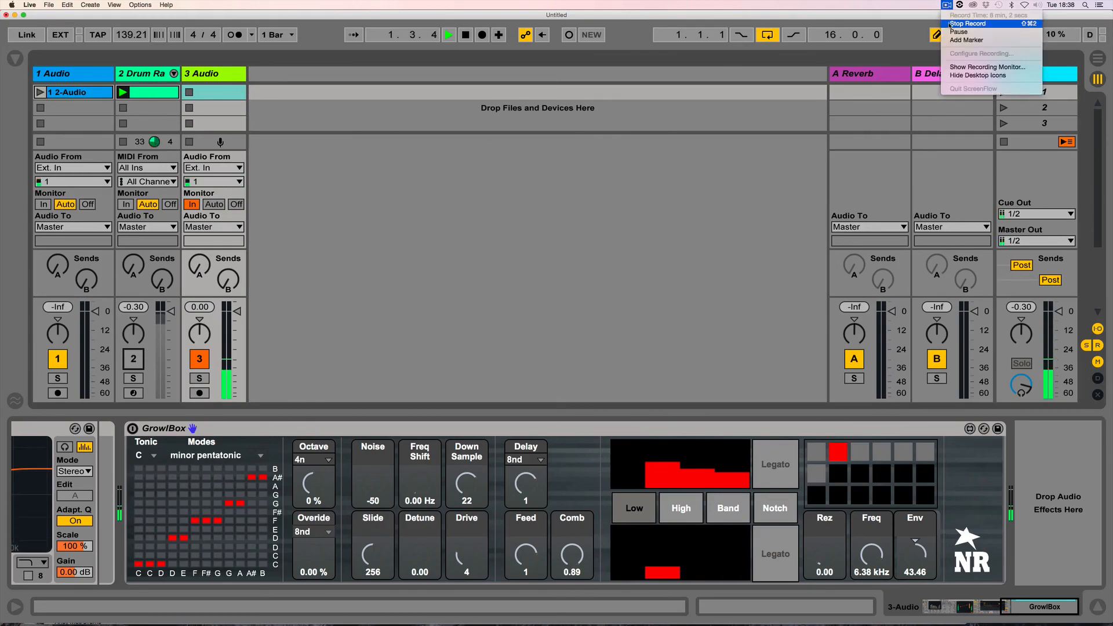